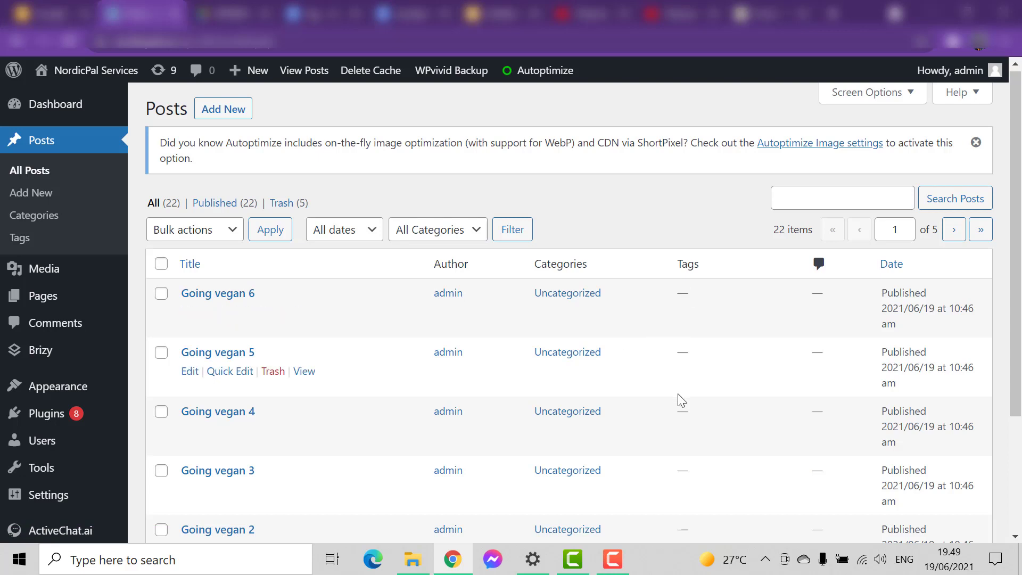
Browse through the list of posts from the first page to page 3.
scroll(468, 413, down, 1)
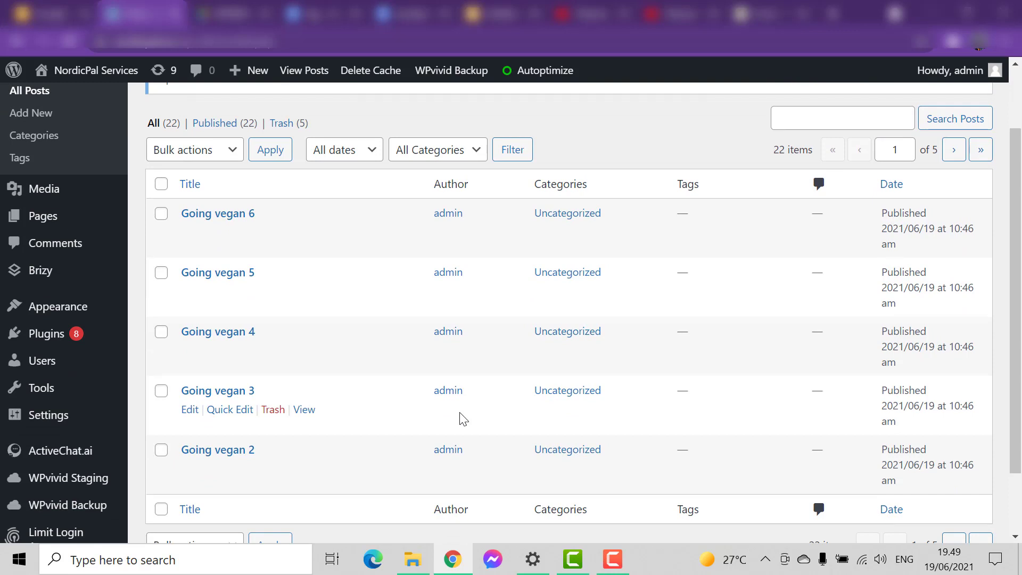
scroll(376, 355, down, 1)
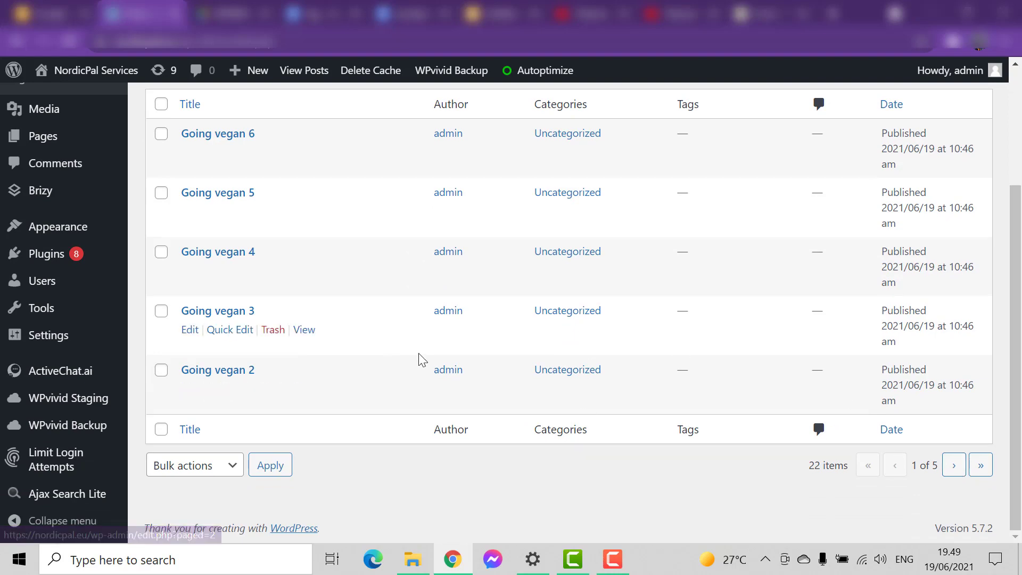
scroll(426, 368, up, 2)
scroll(513, 440, down, 2)
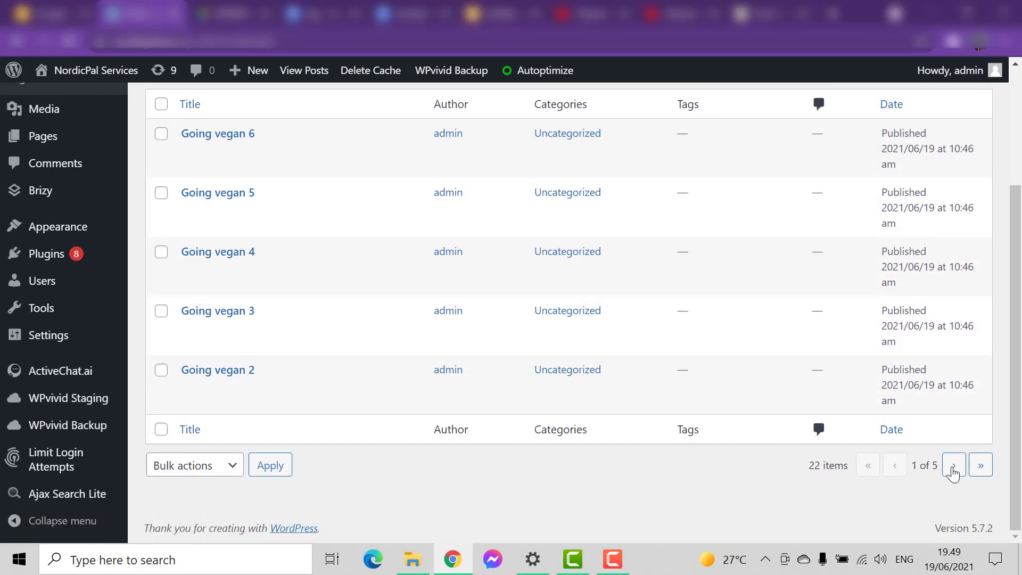
click(954, 466)
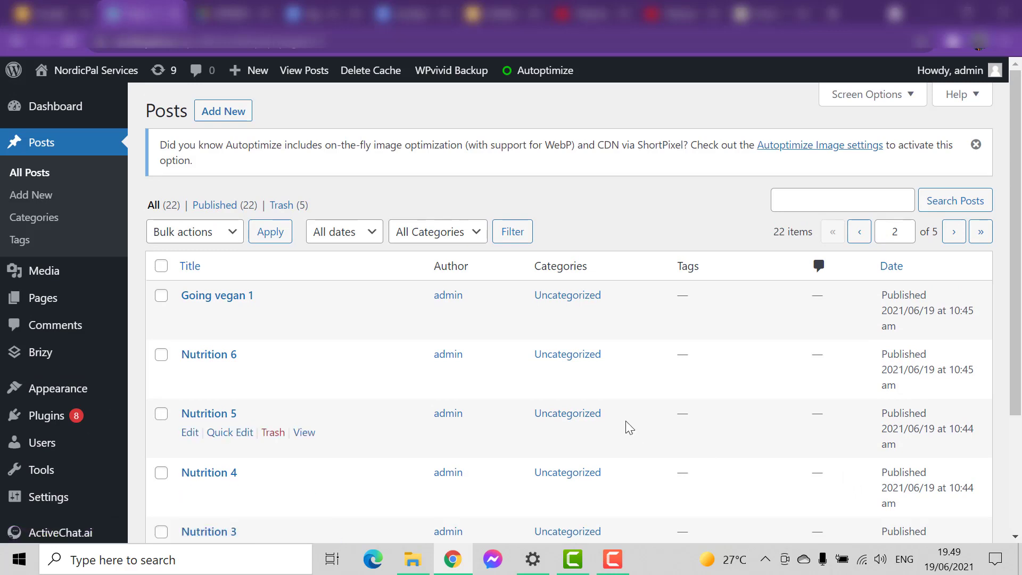
scroll(628, 424, down, 2)
click(954, 466)
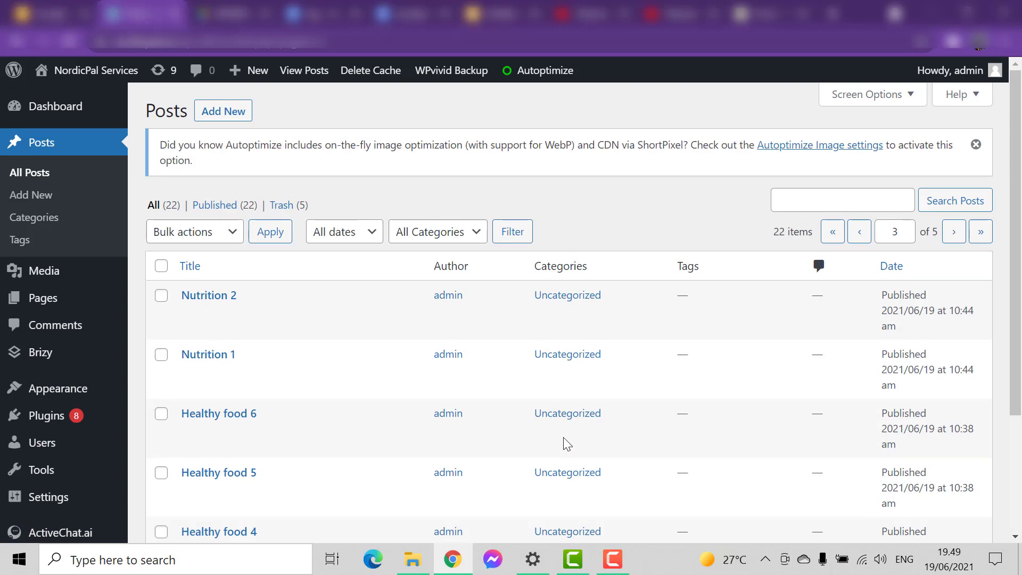
Examine the titles and assigned categories of the posts on page 3 of the list.
scroll(486, 399, down, 1)
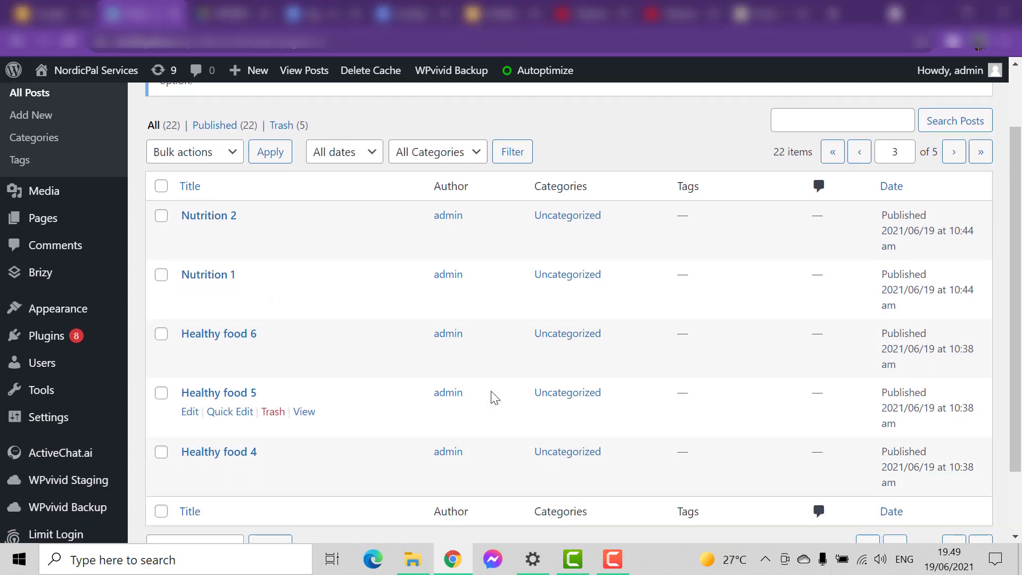
scroll(495, 397, down, 1)
scroll(494, 397, up, 2)
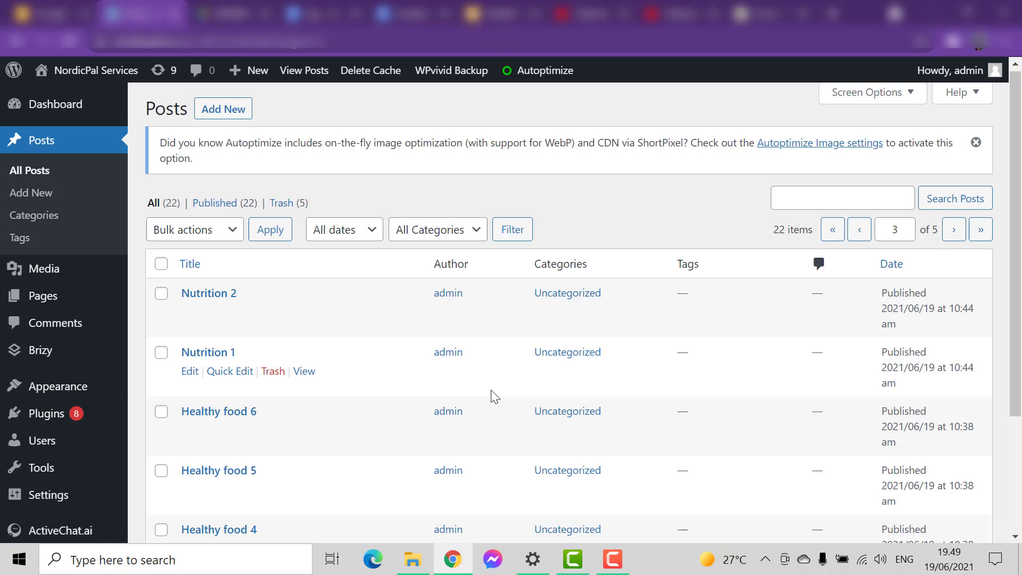
scroll(235, 403, down, 3)
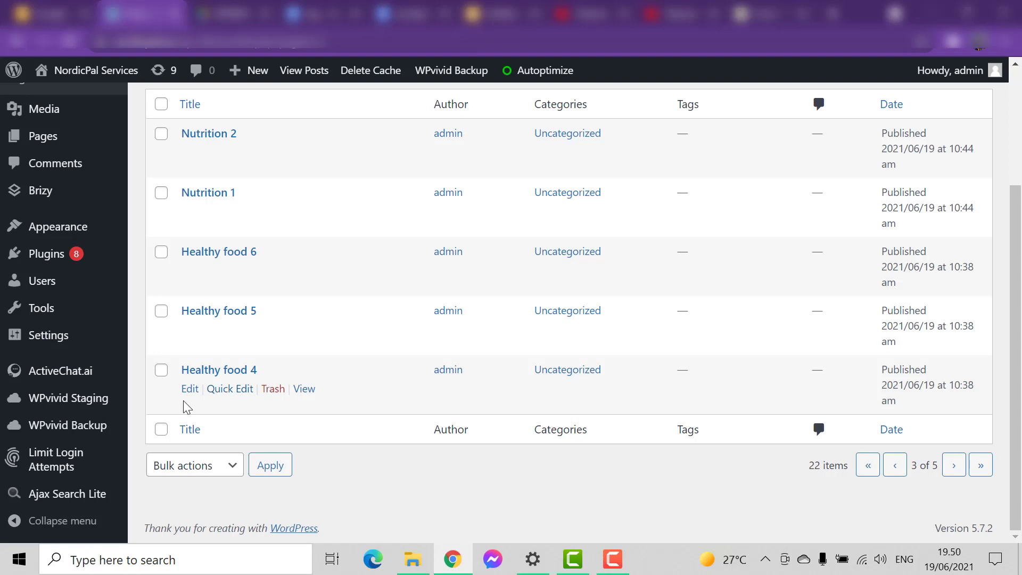
scroll(472, 244, up, 3)
scroll(655, 374, down, 3)
scroll(546, 384, up, 3)
scroll(494, 384, down, 2)
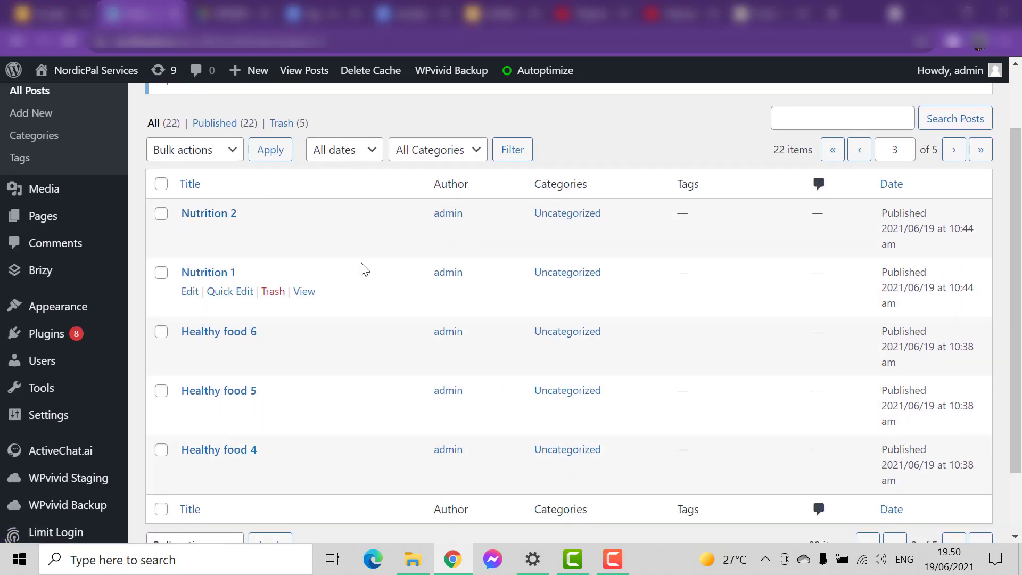
scroll(607, 307, up, 2)
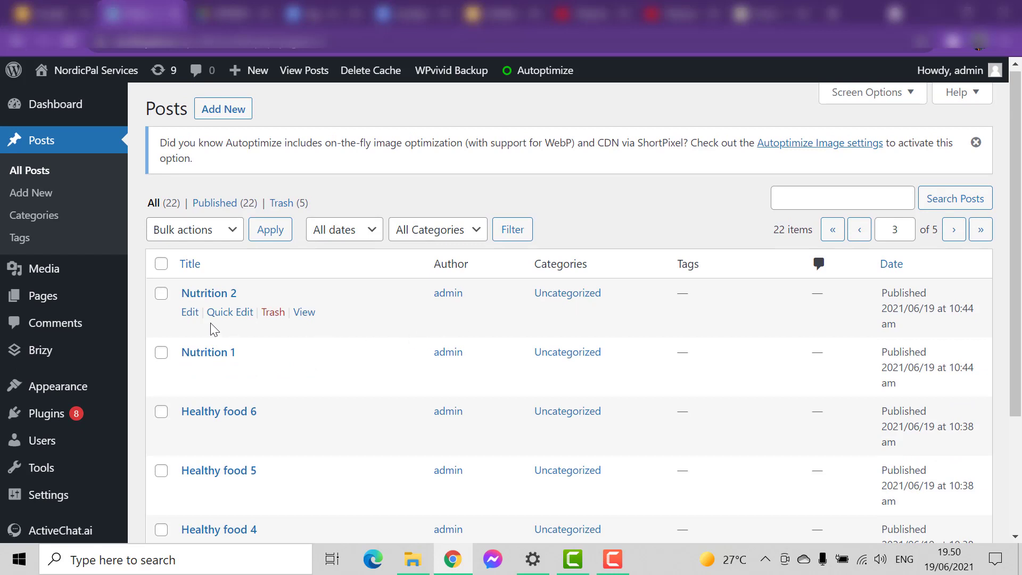
Open the Nutrition 2 post for editing and expand its category options.
click(188, 313)
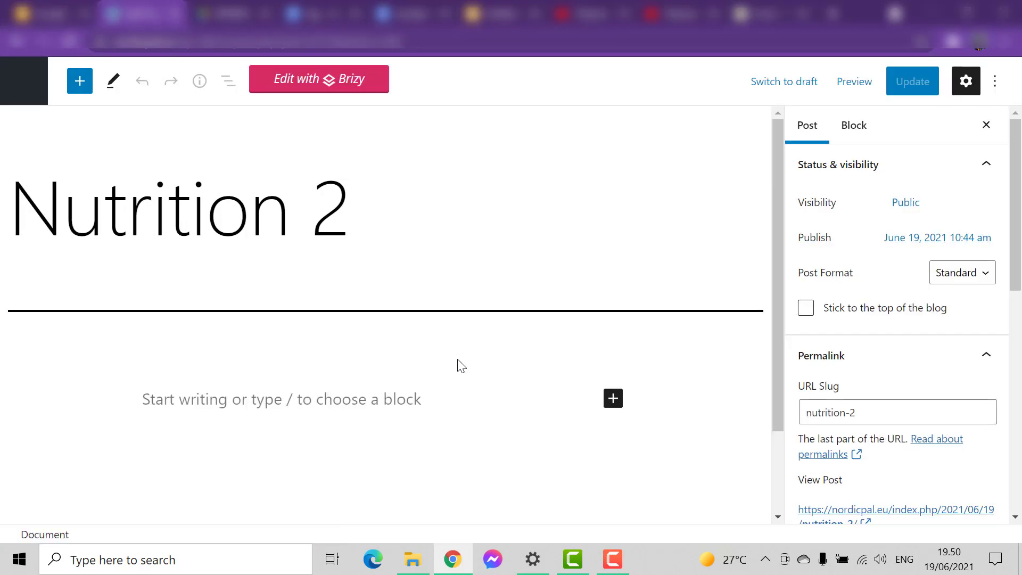
scroll(912, 299, down, 4)
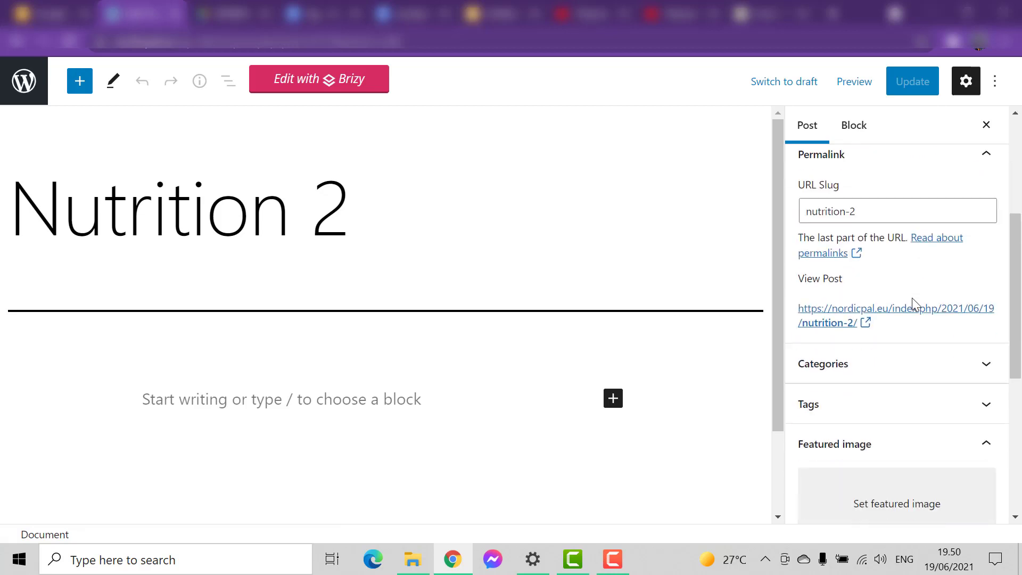
scroll(912, 298, down, 3)
click(864, 213)
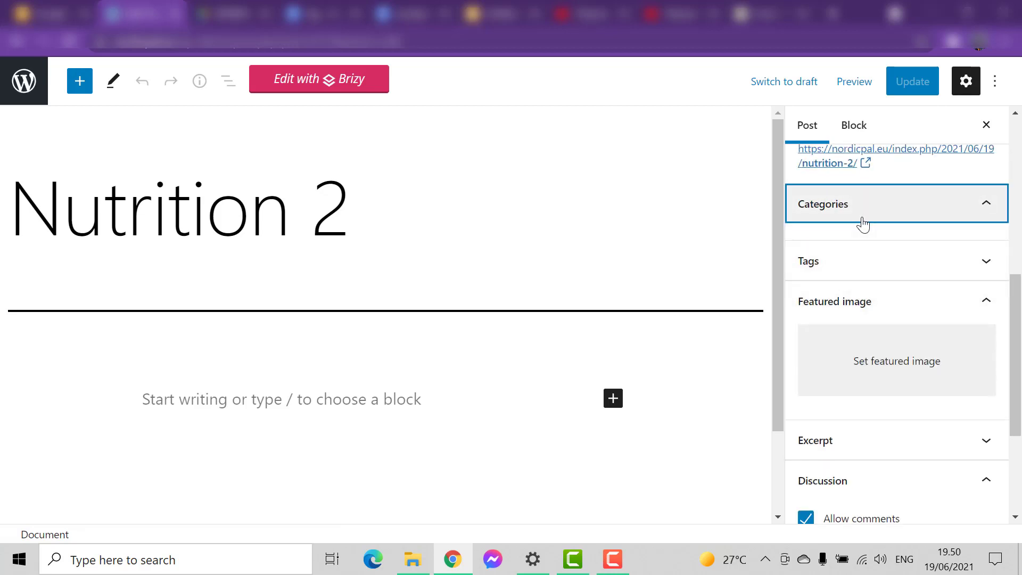
click(865, 210)
click(865, 211)
drag(1019, 357, 1016, 339)
scroll(899, 313, down, 2)
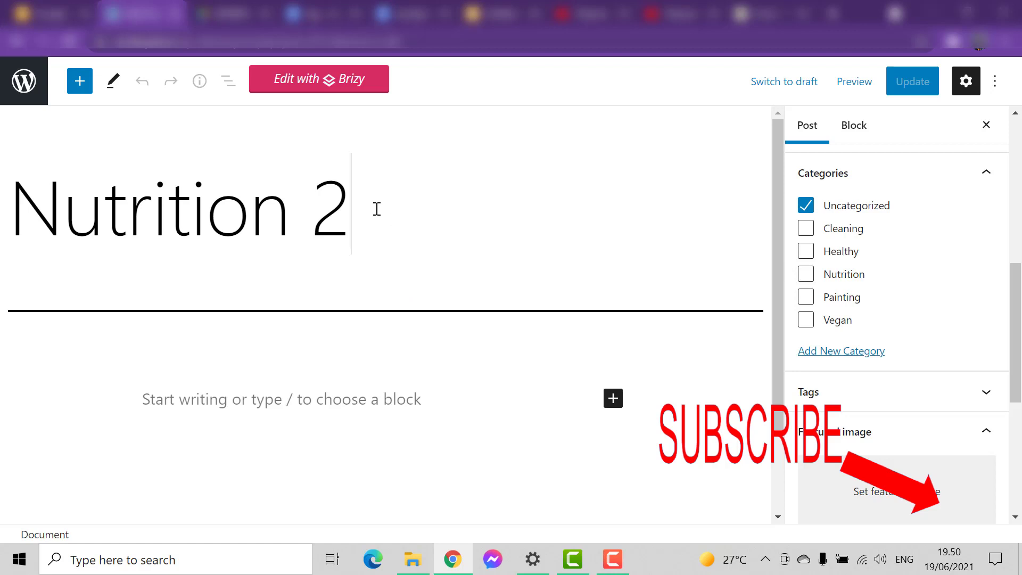
Assign the post to the Nutrition category and remove it from Uncategorized.
click(804, 283)
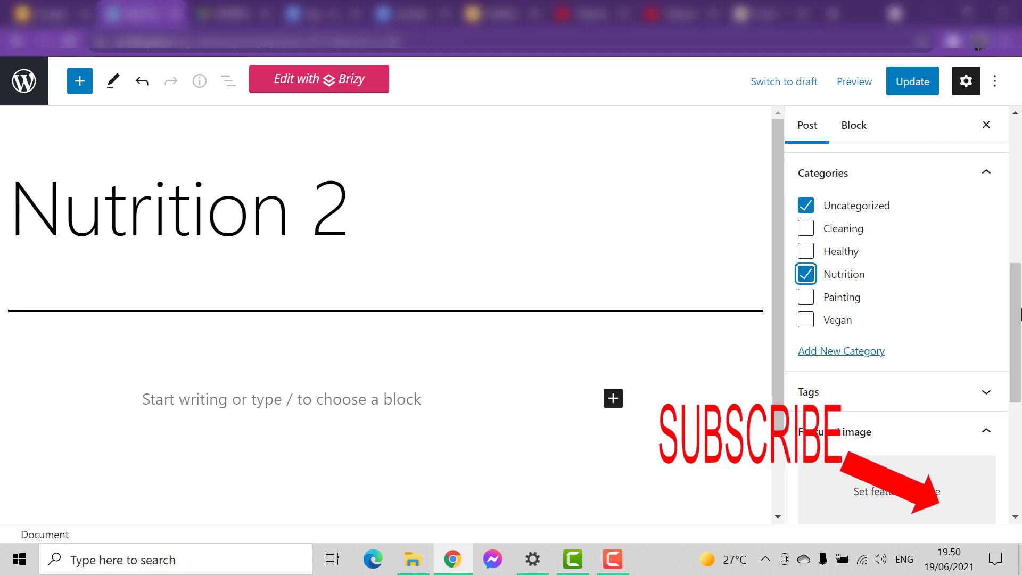
click(806, 208)
scroll(1005, 287, up, 1)
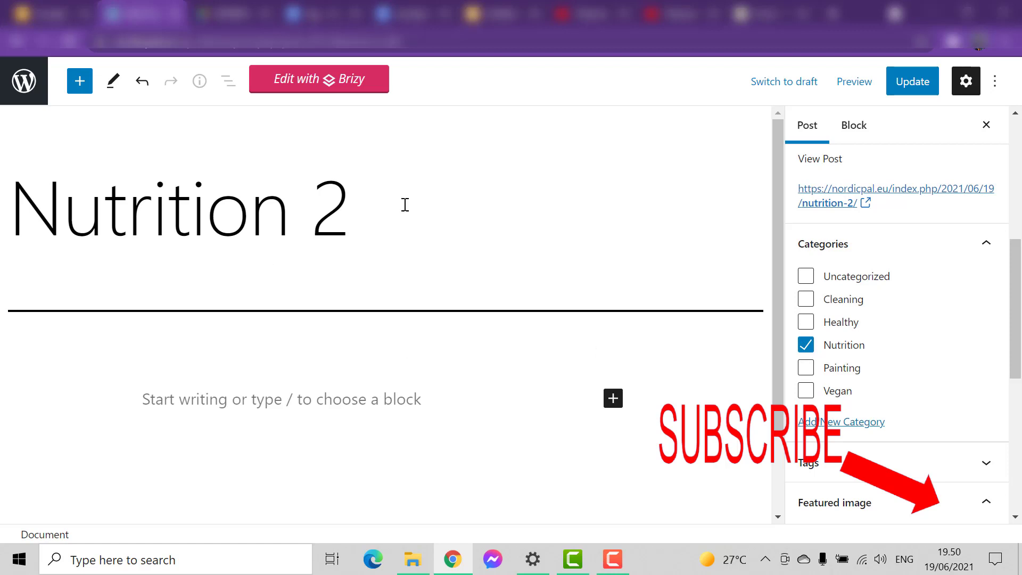
scroll(641, 304, down, 1)
mouse_move(1020, 313)
mouse_down()
mouse_move(1021, 323)
mouse_move(935, 335)
mouse_up()
Expand the tag options in the post's settings.
click(867, 381)
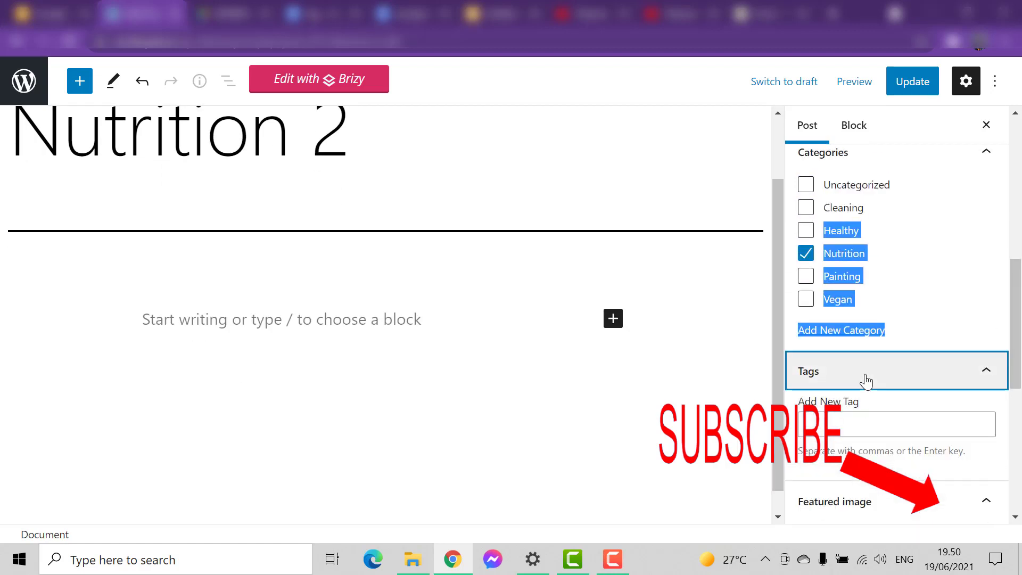
click(847, 343)
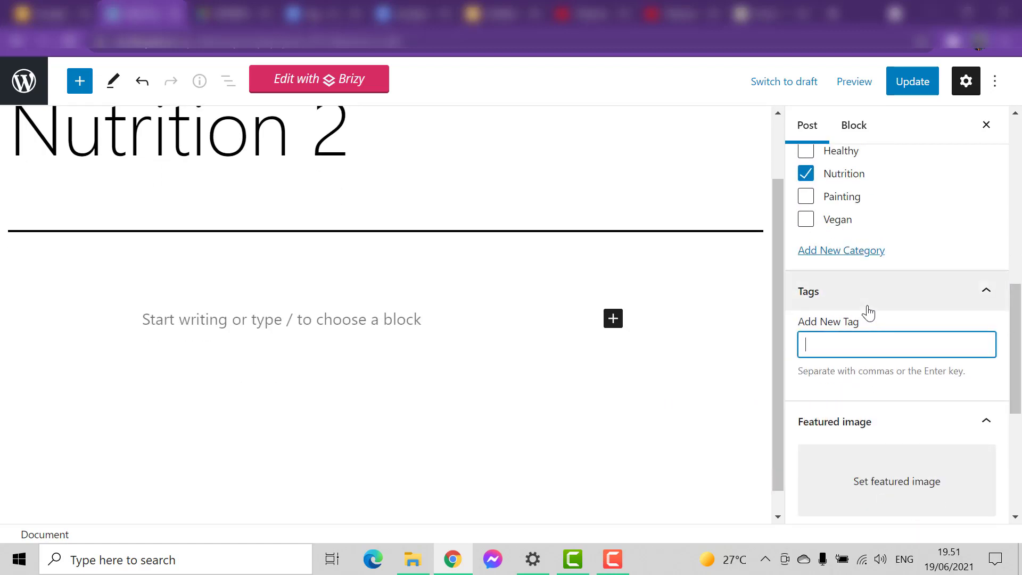
click(891, 302)
click(891, 303)
Set the media library photo of the man speaking in front of a purple stage backdrop as the post's featured image.
scroll(936, 347, down, 3)
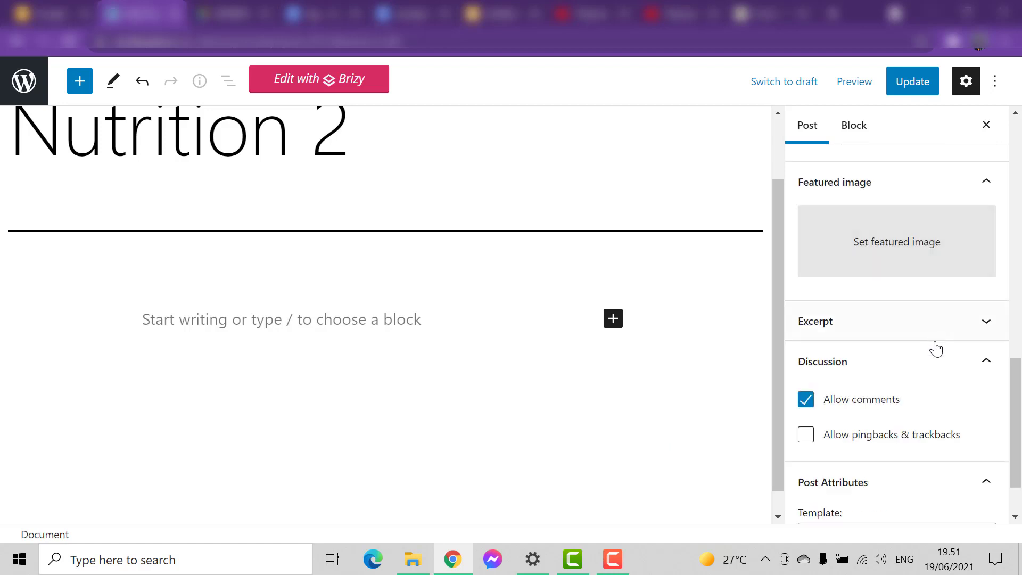
click(898, 266)
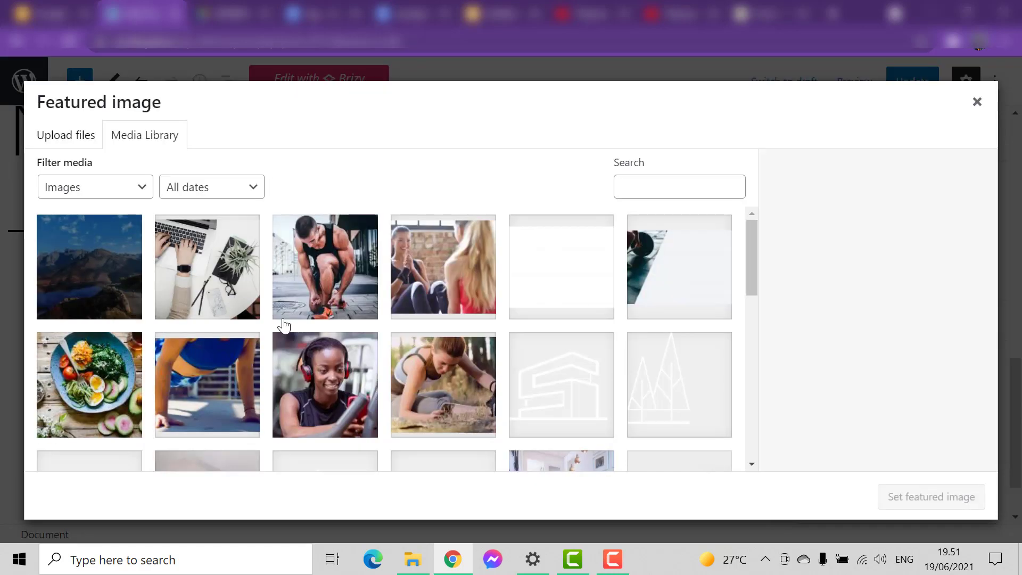
scroll(284, 325, down, 10)
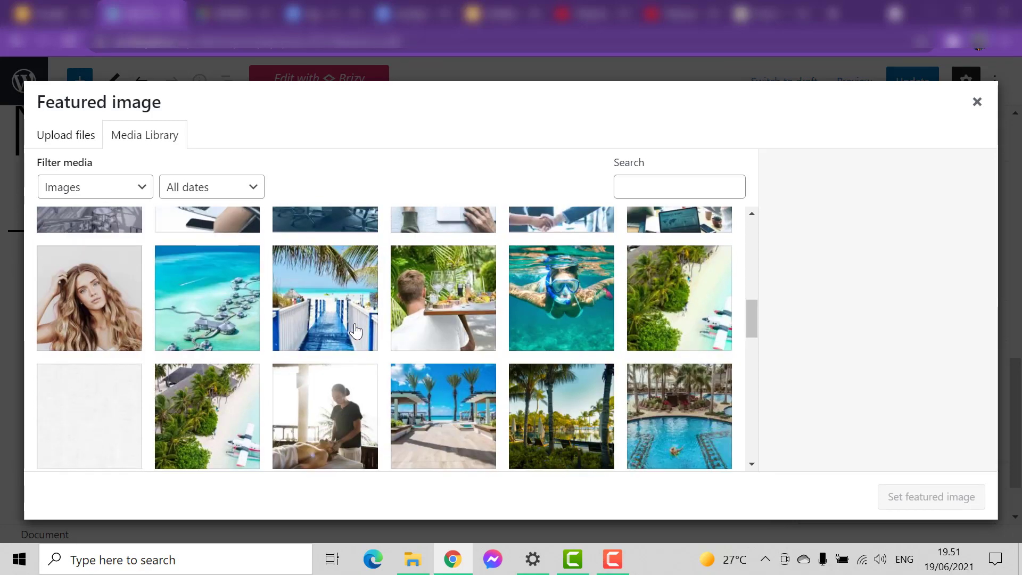
scroll(274, 322, down, 10)
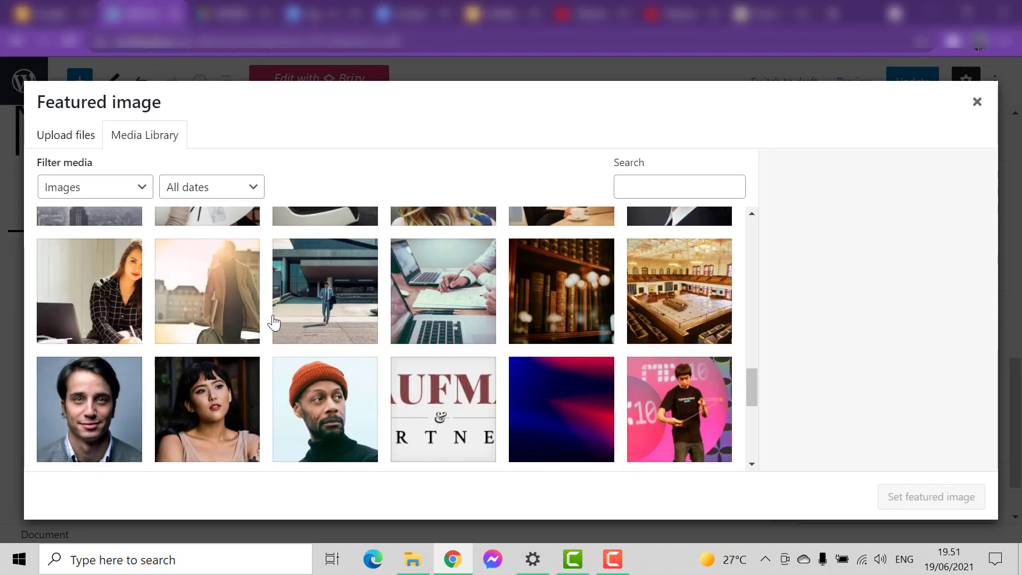
scroll(291, 338, down, 5)
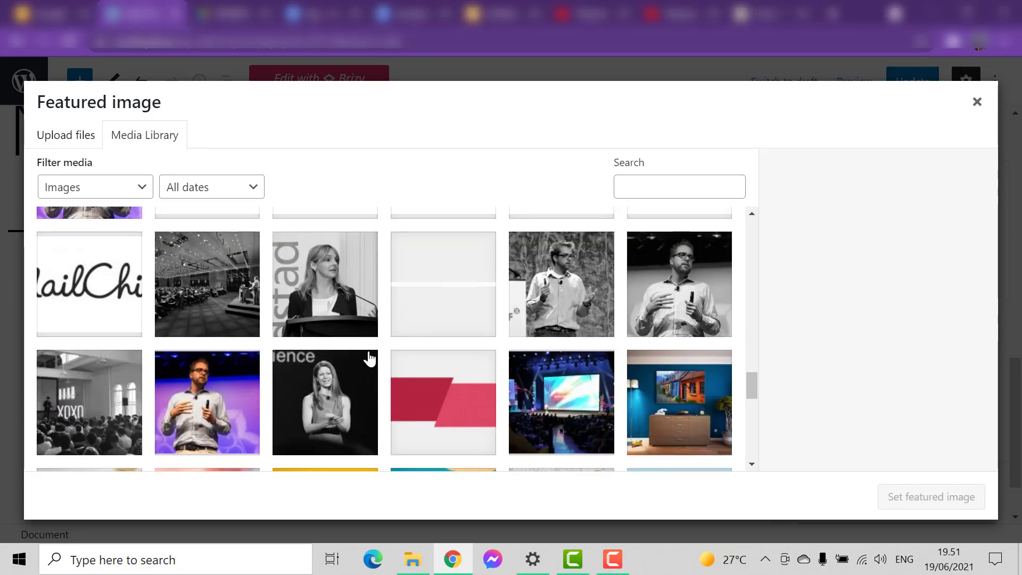
click(256, 397)
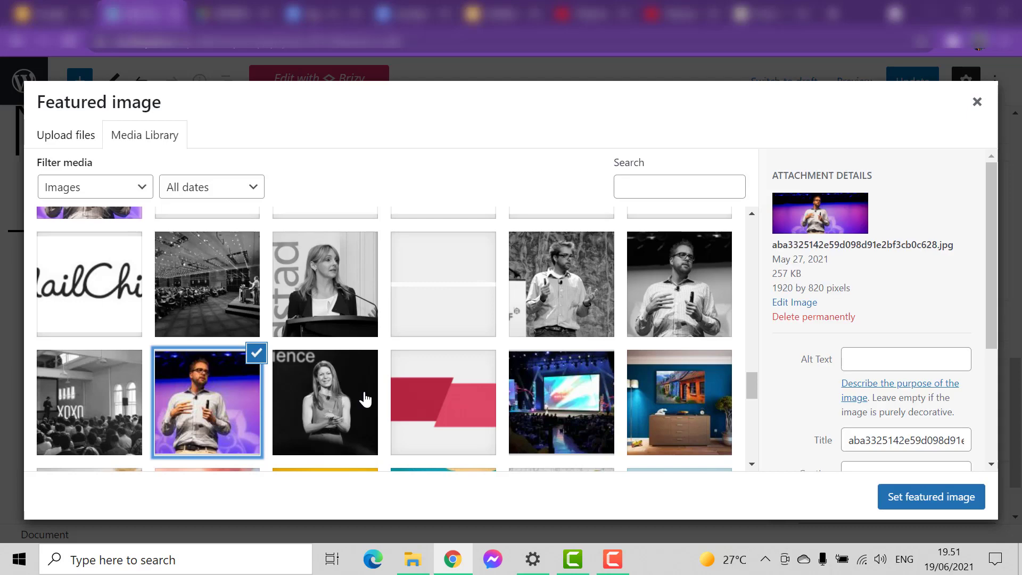
click(924, 497)
Review the post's discussion, permalink, category and tag settings.
scroll(905, 372, down, 2)
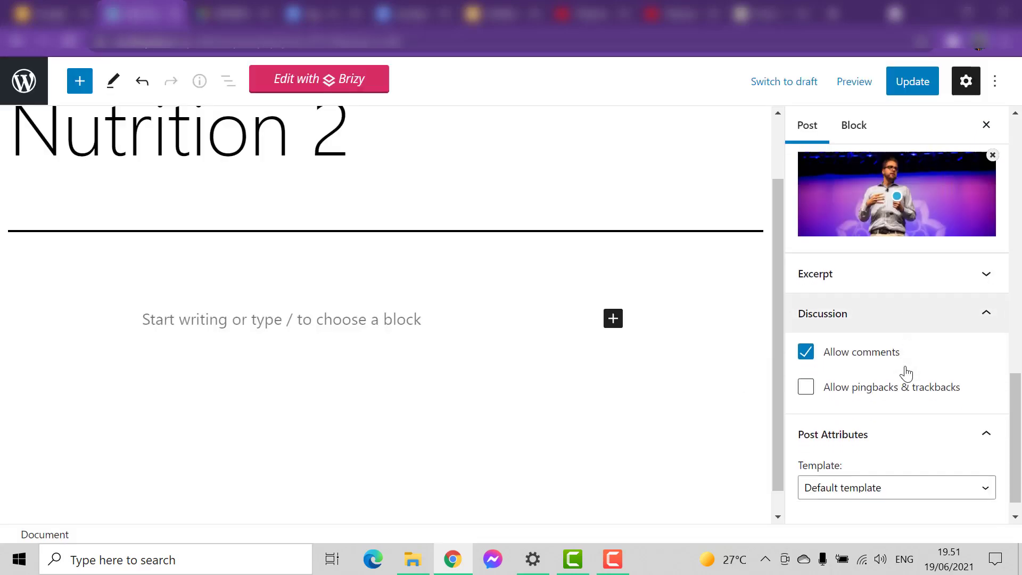
scroll(905, 371, up, 8)
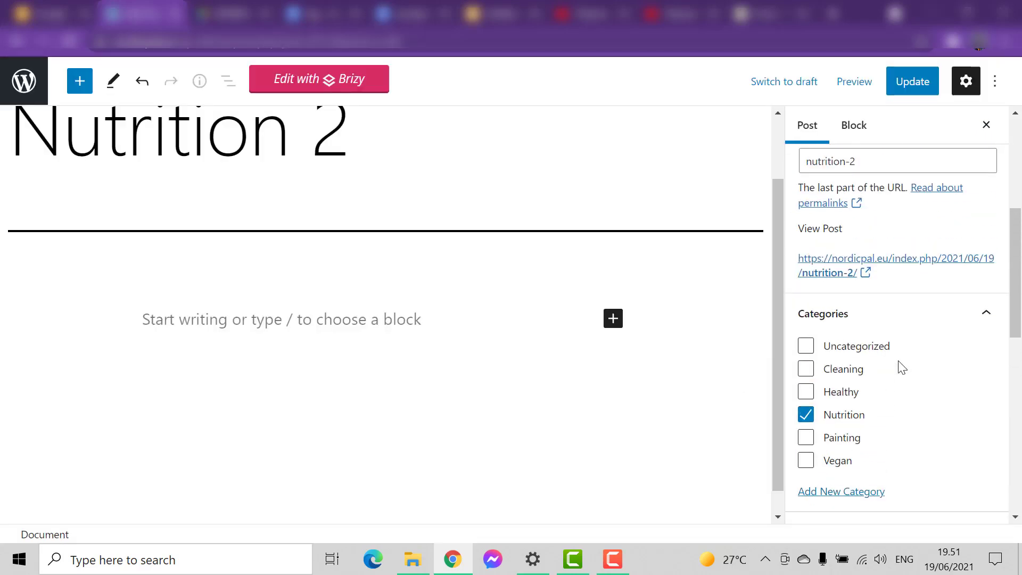
scroll(901, 367, down, 5)
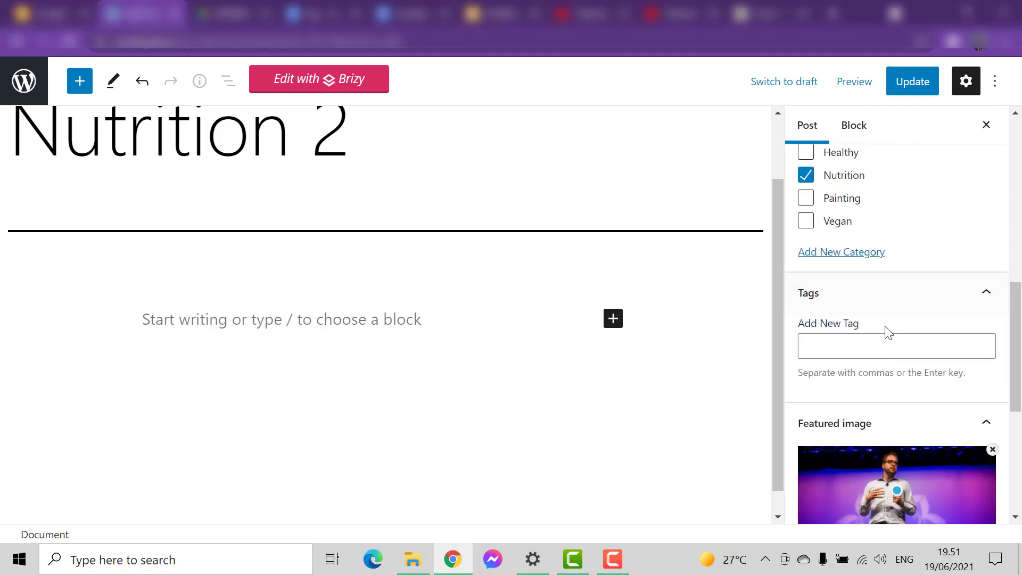
click(845, 349)
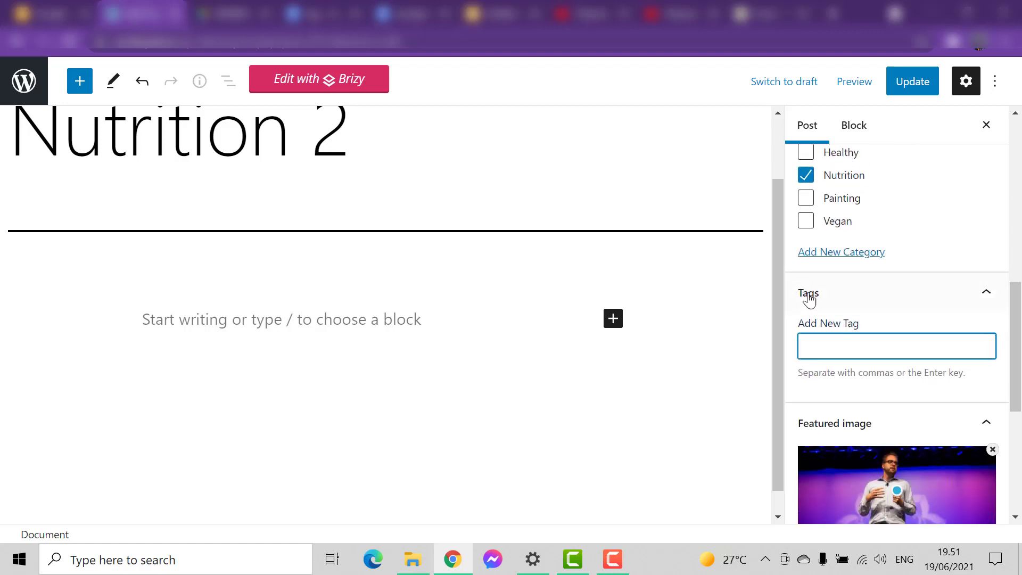
scroll(833, 330, up, 3)
scroll(722, 373, down, 1)
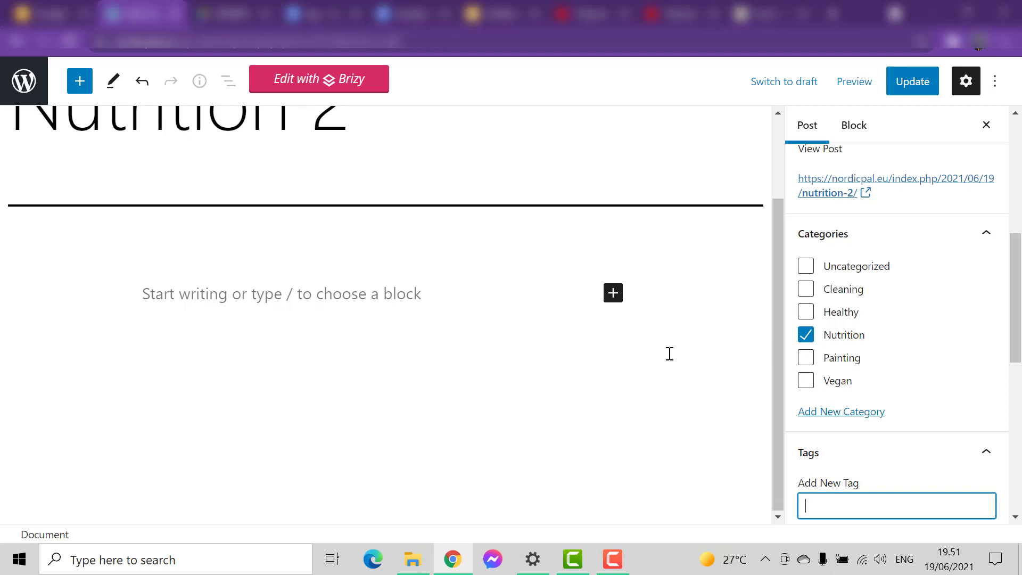
scroll(669, 354, up, 1)
drag(1015, 235, 1016, 294)
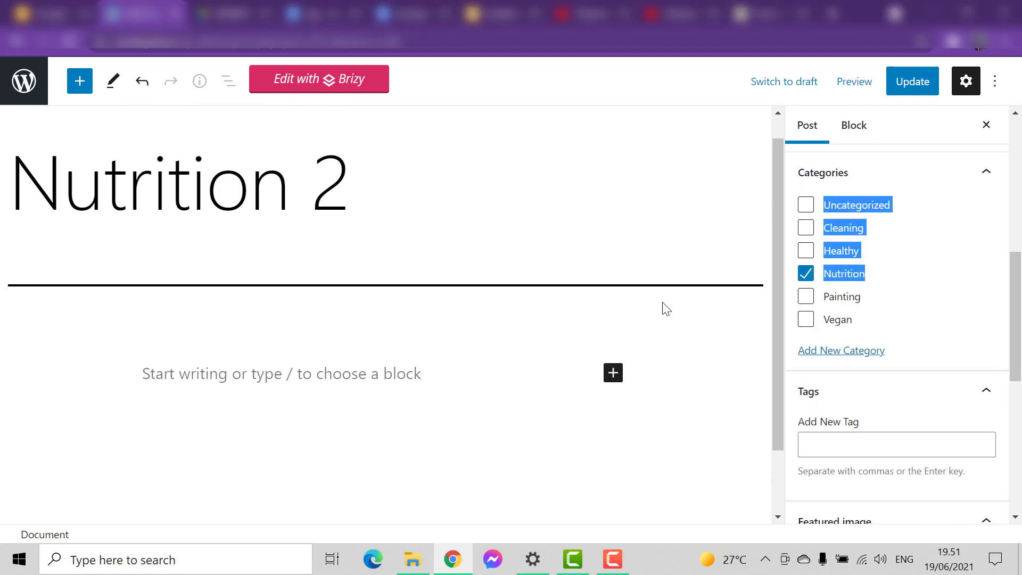
click(633, 268)
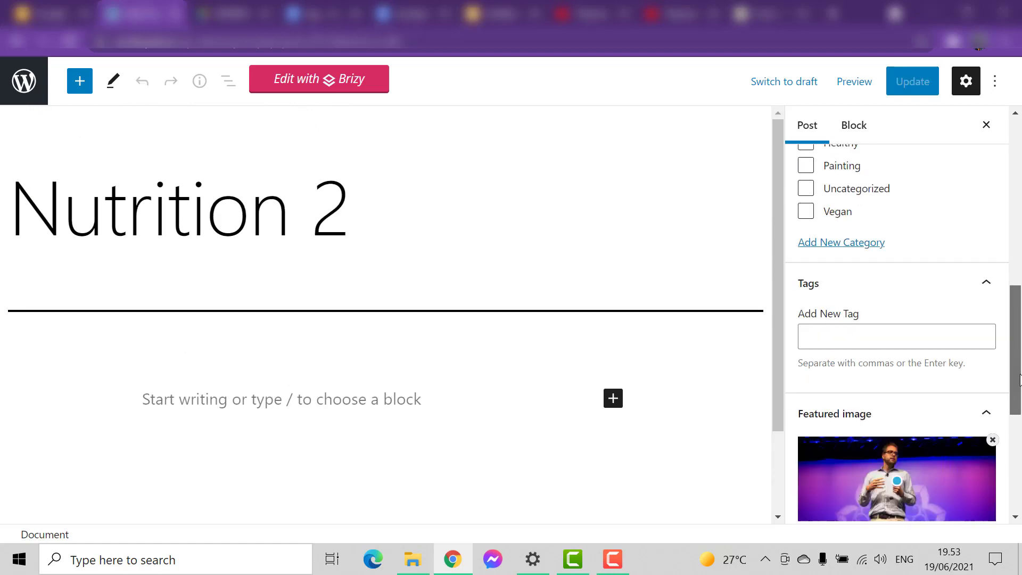
Add the tag "beta" to the Nutrition 2 post.
scroll(988, 265, down, 1)
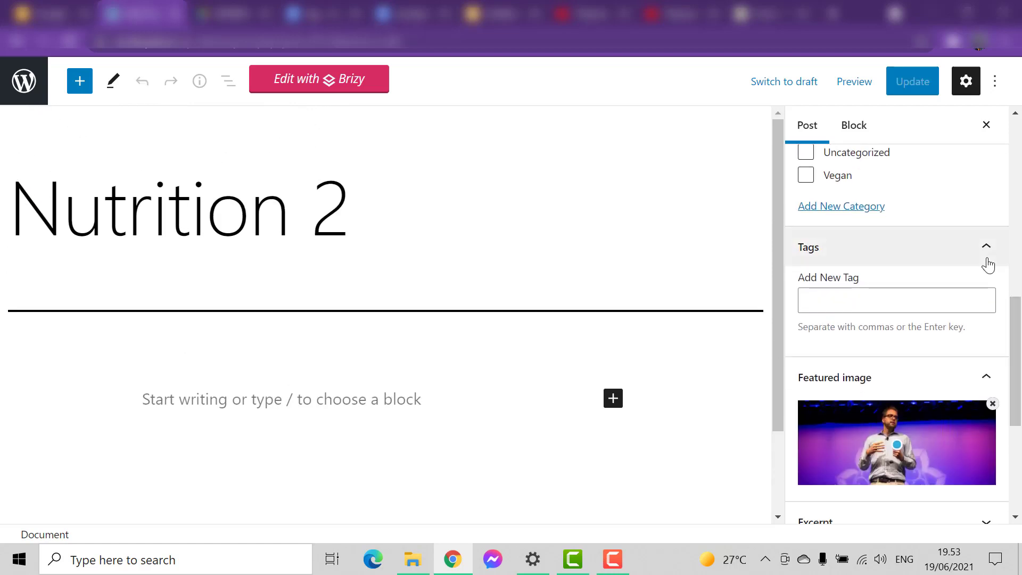
click(856, 304)
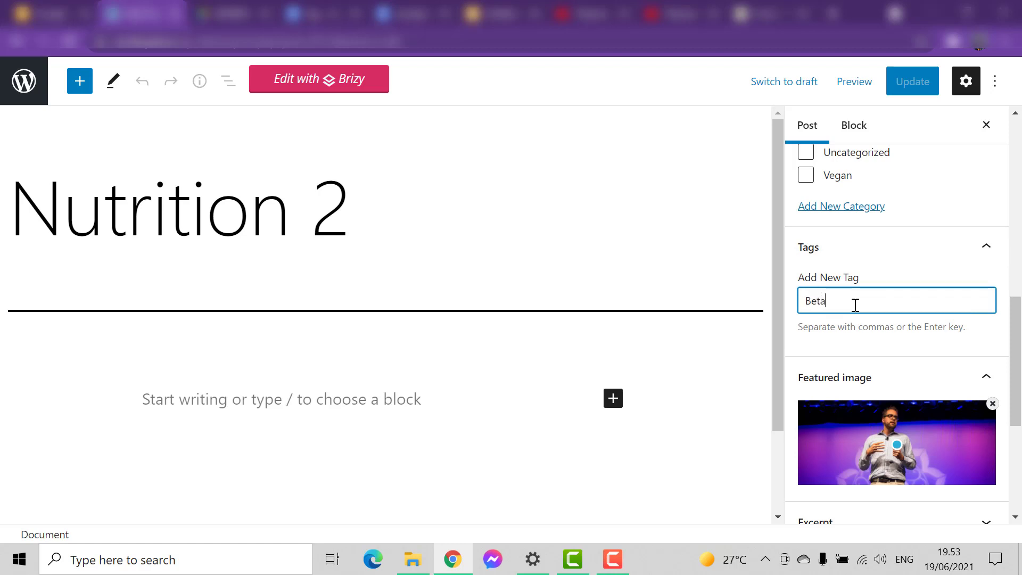
click(817, 324)
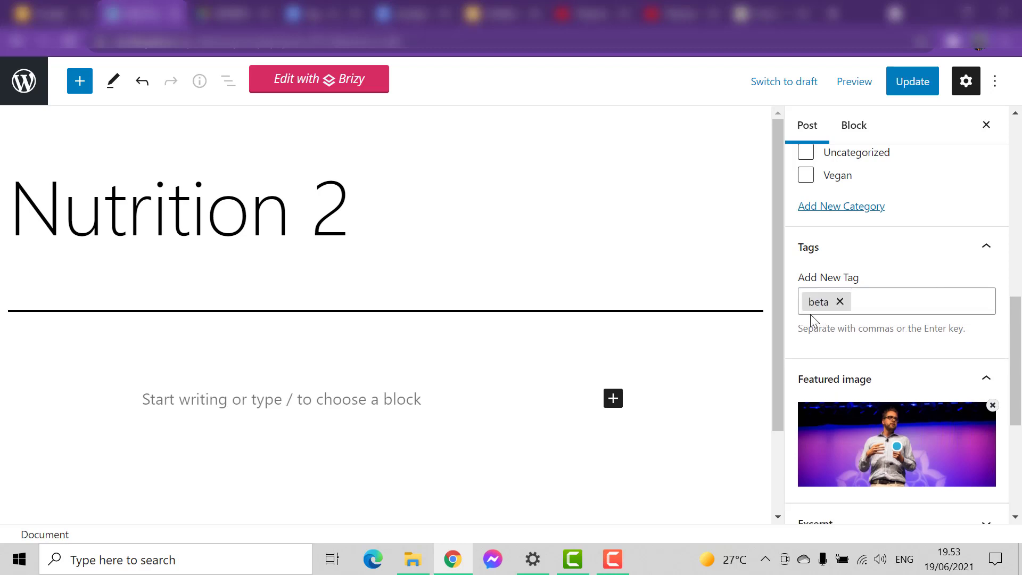
drag(778, 298, 765, 352)
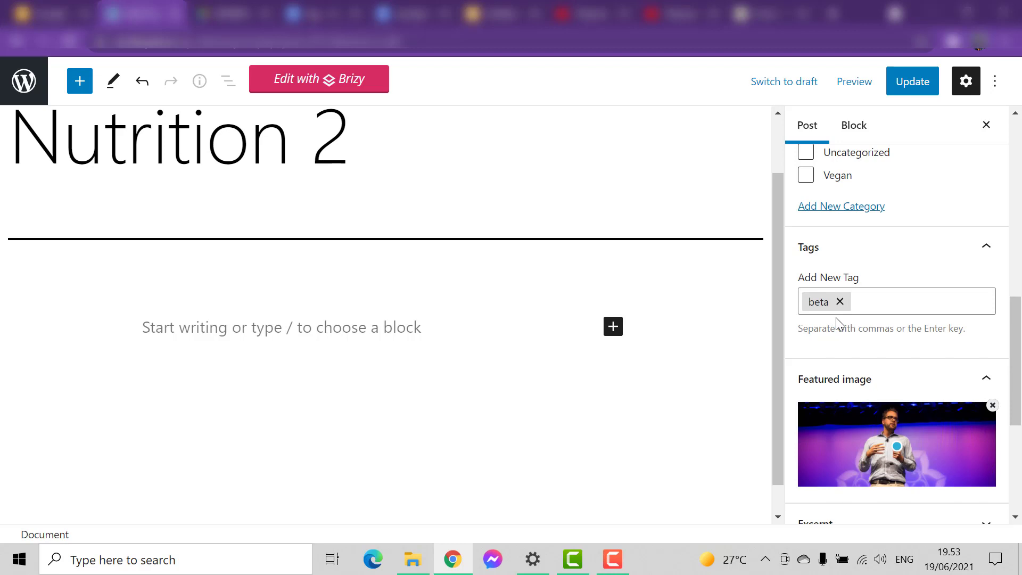
click(881, 307)
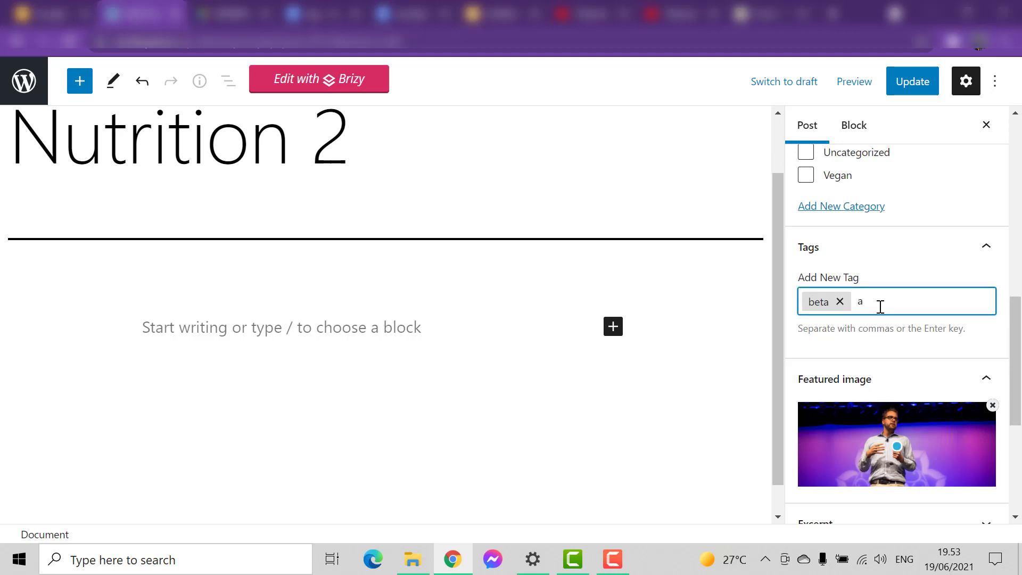
text(alpha)
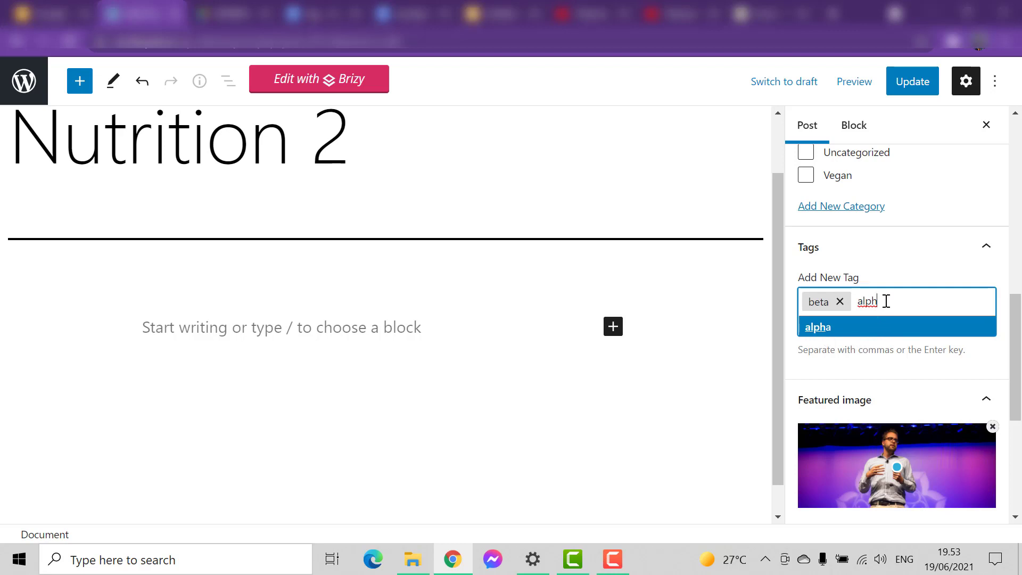
key(BackSpace)
key(BackSpace)
key(BackSpace)
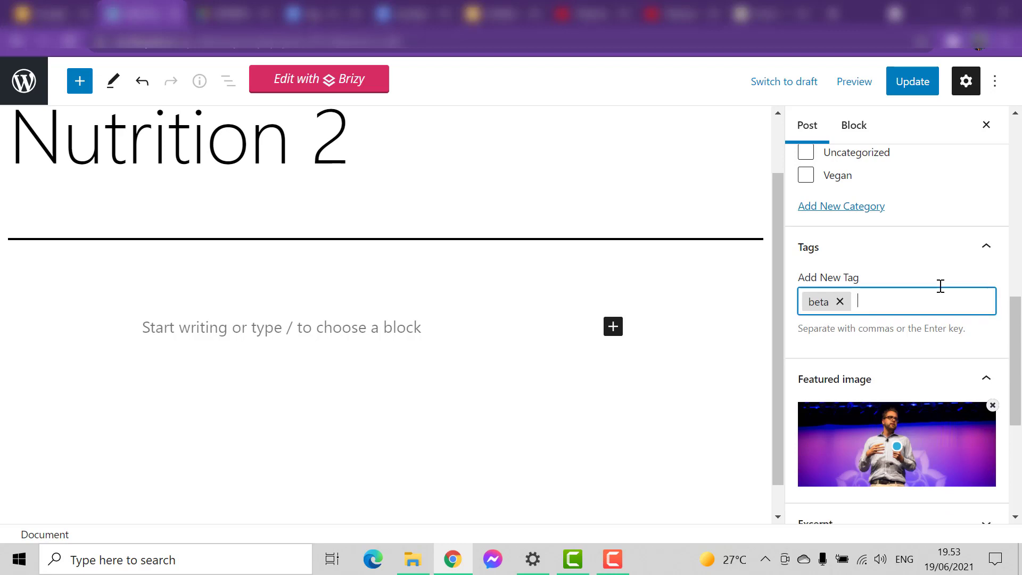
Save the changes to the Nutrition 2 post and return to the list of all posts.
click(902, 86)
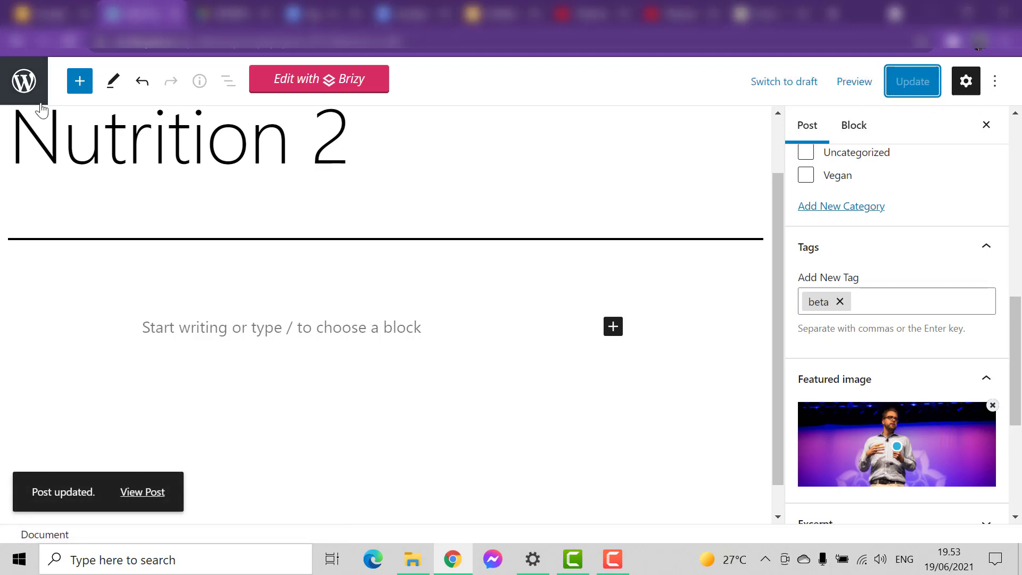
click(24, 81)
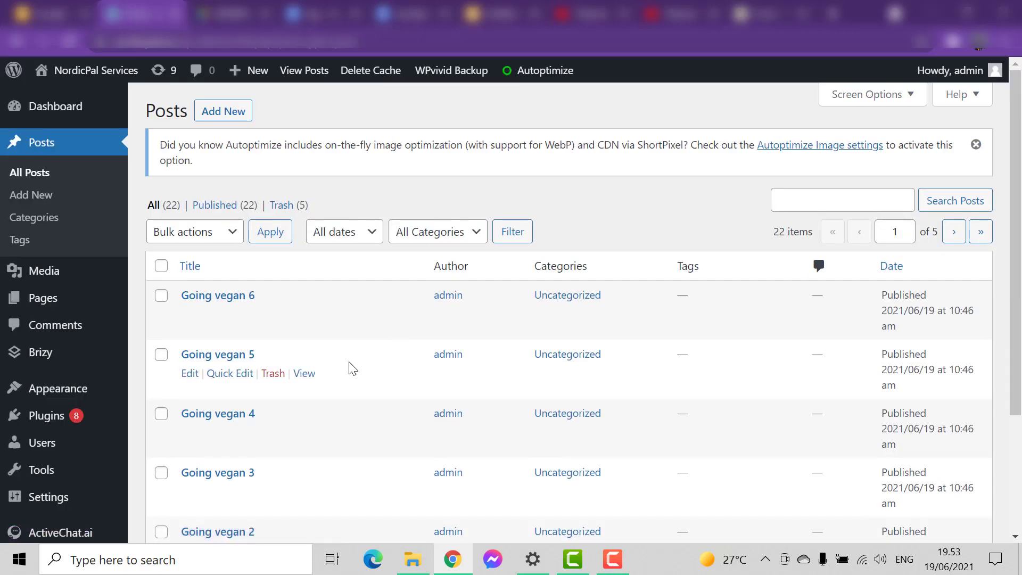
Browse to the third page of the posts list and check the category and tag of the Nutrition 2 post.
scroll(372, 404, down, 2)
scroll(373, 405, down, 1)
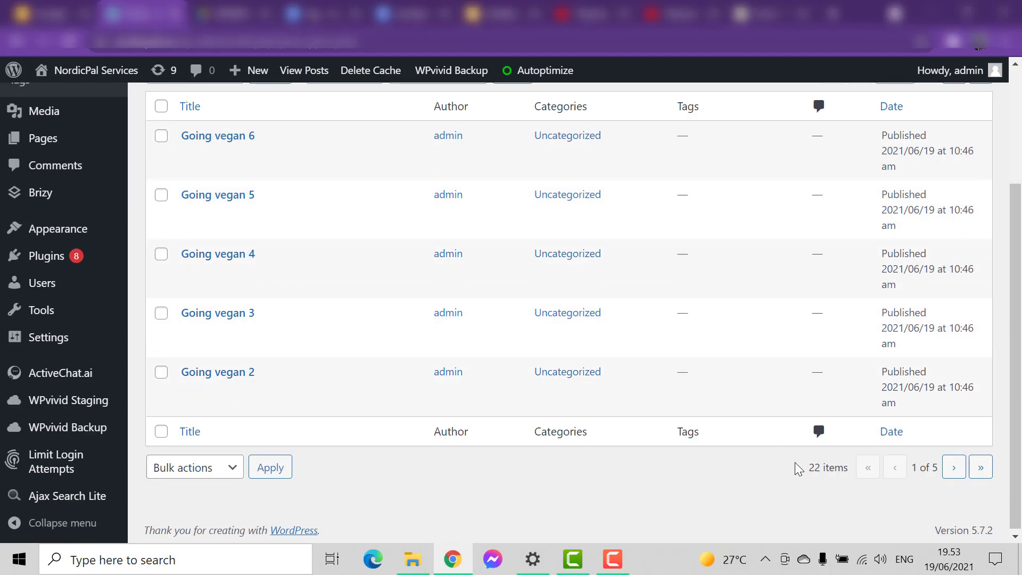
click(955, 468)
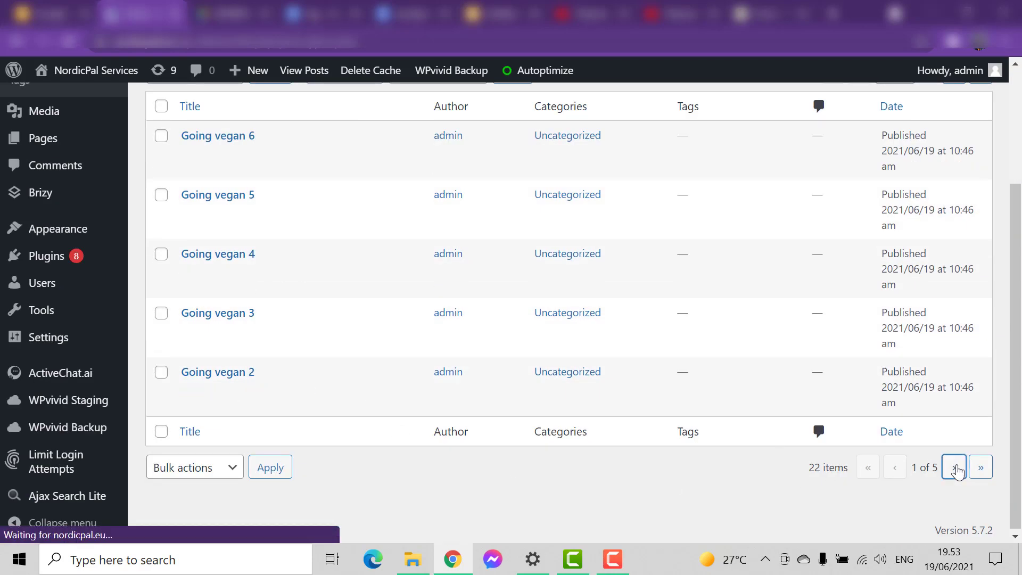
scroll(951, 468, down, 3)
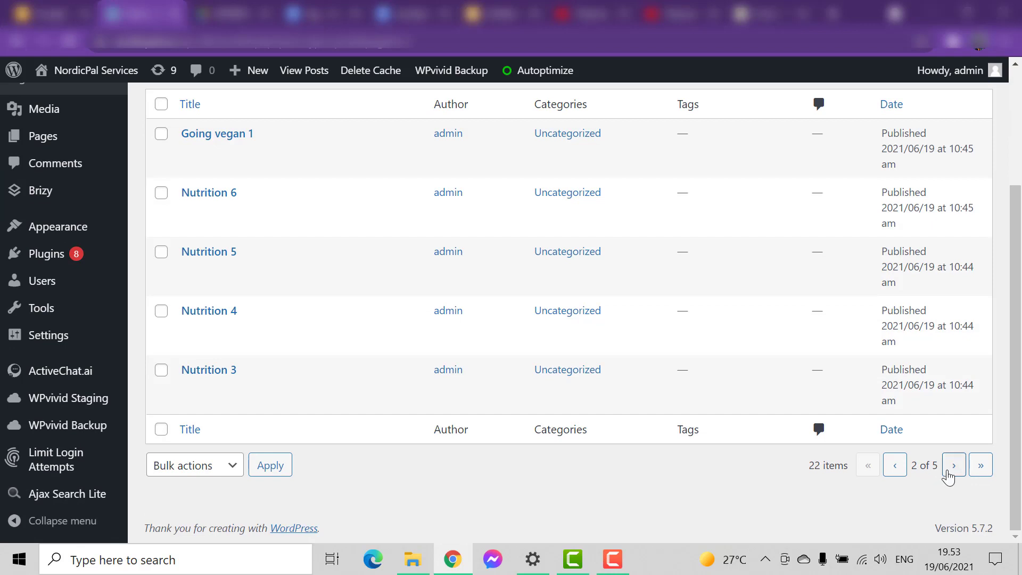
click(952, 468)
scroll(499, 399, down, 1)
scroll(499, 399, down, 1)
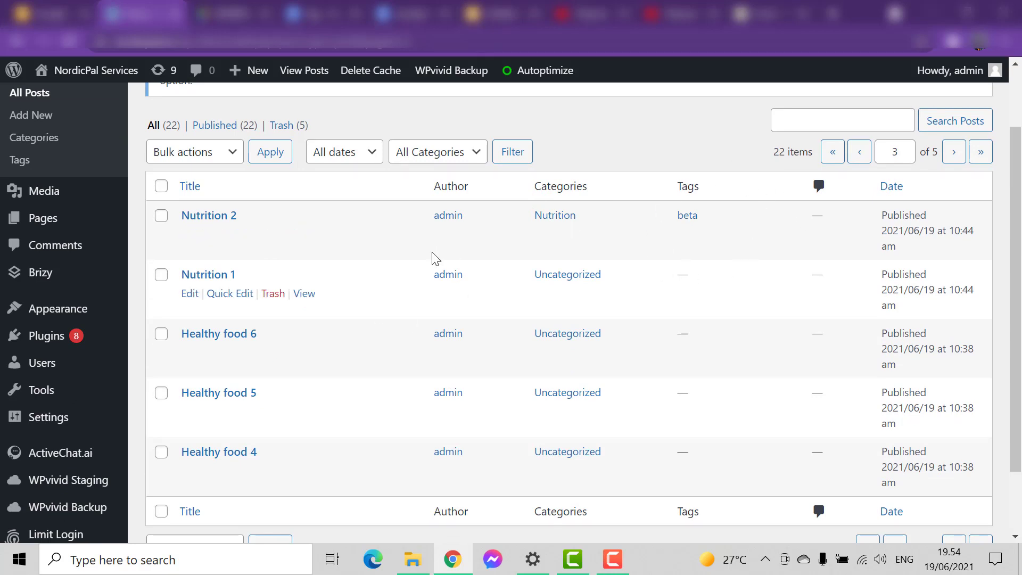
scroll(745, 452, down, 3)
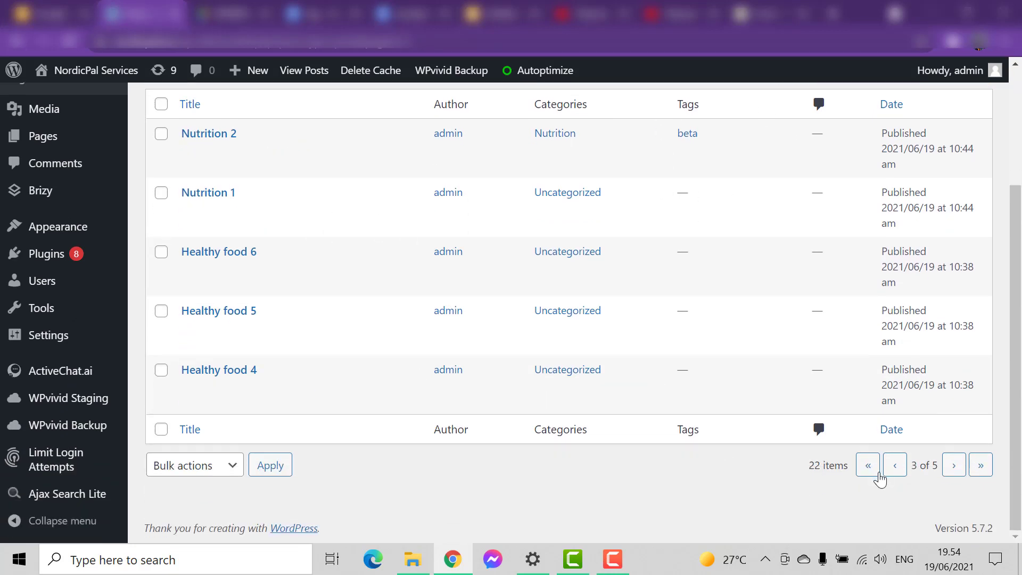
Go back to the first page of the posts list and look over its posts.
click(887, 473)
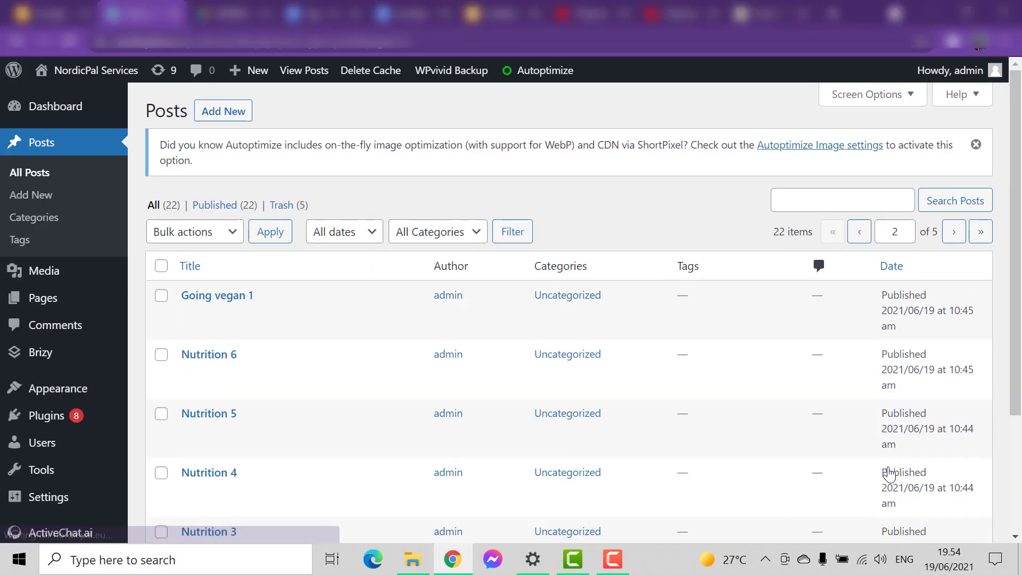
scroll(887, 473, down, 3)
click(897, 470)
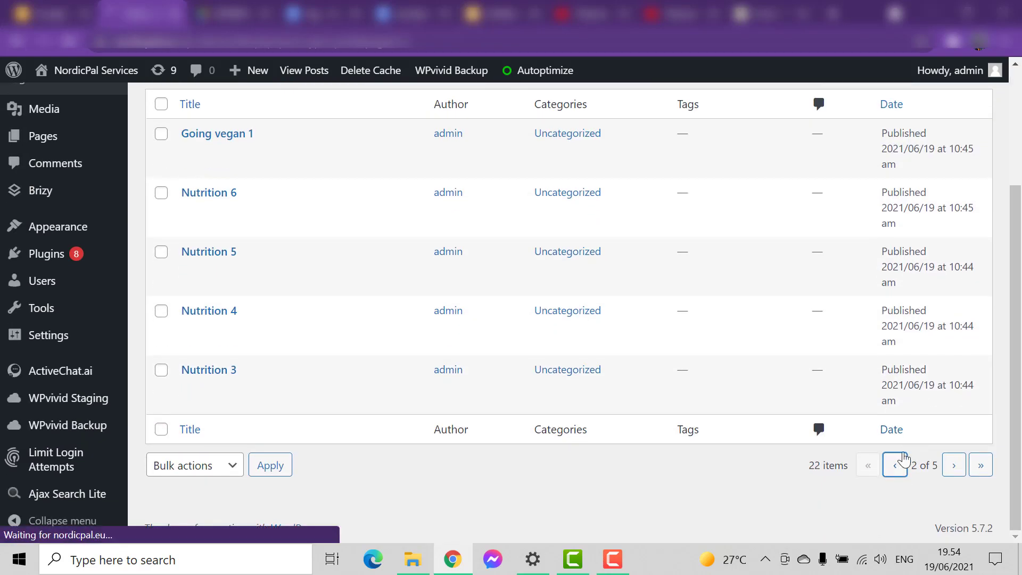
scroll(597, 379, down, 3)
scroll(582, 379, up, 3)
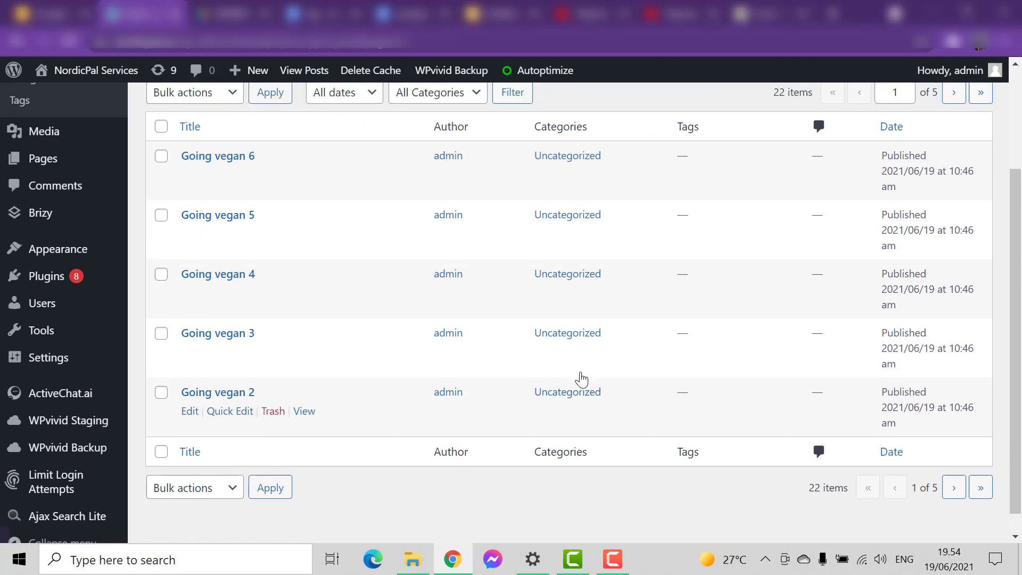
scroll(582, 377, down, 3)
scroll(581, 373, up, 3)
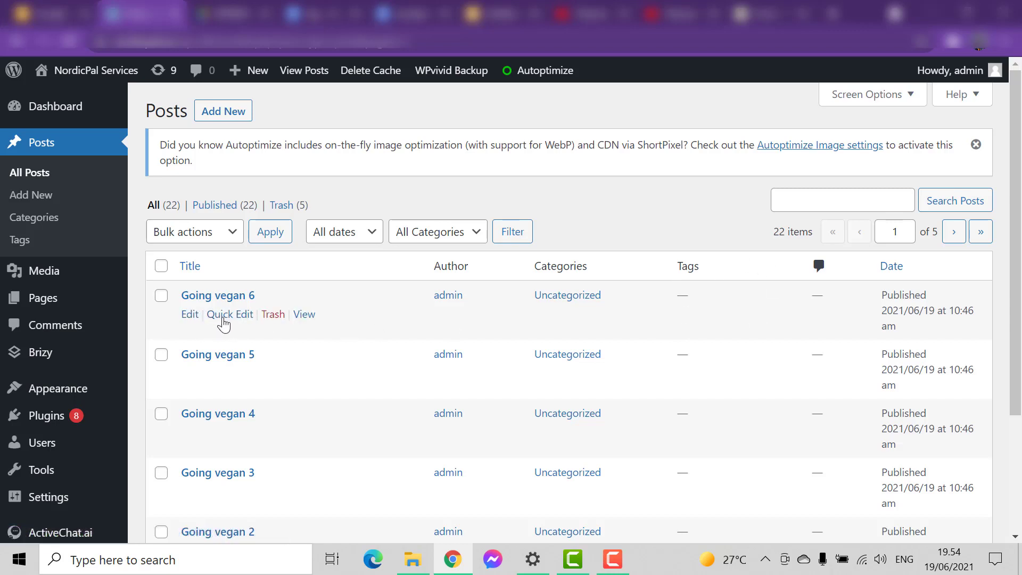
Quick-edit the Going vegan 6 post to replace its Uncategorized category with Vegan.
click(222, 318)
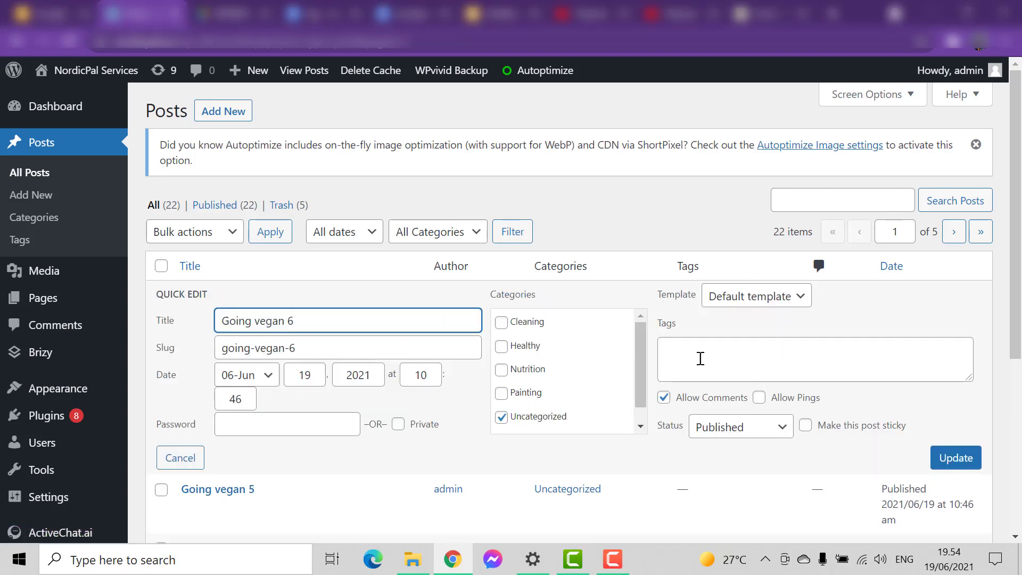
click(682, 351)
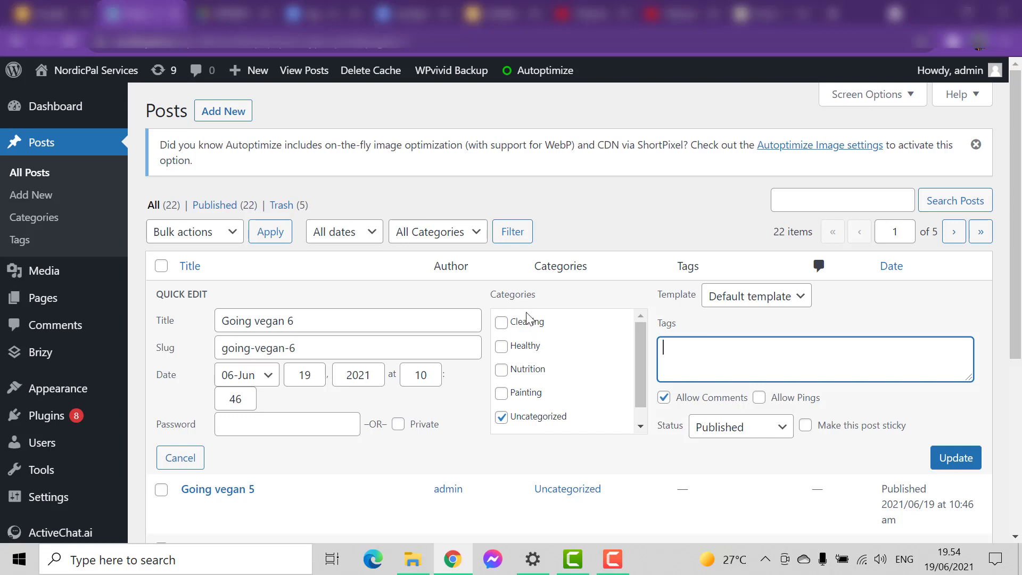
click(632, 359)
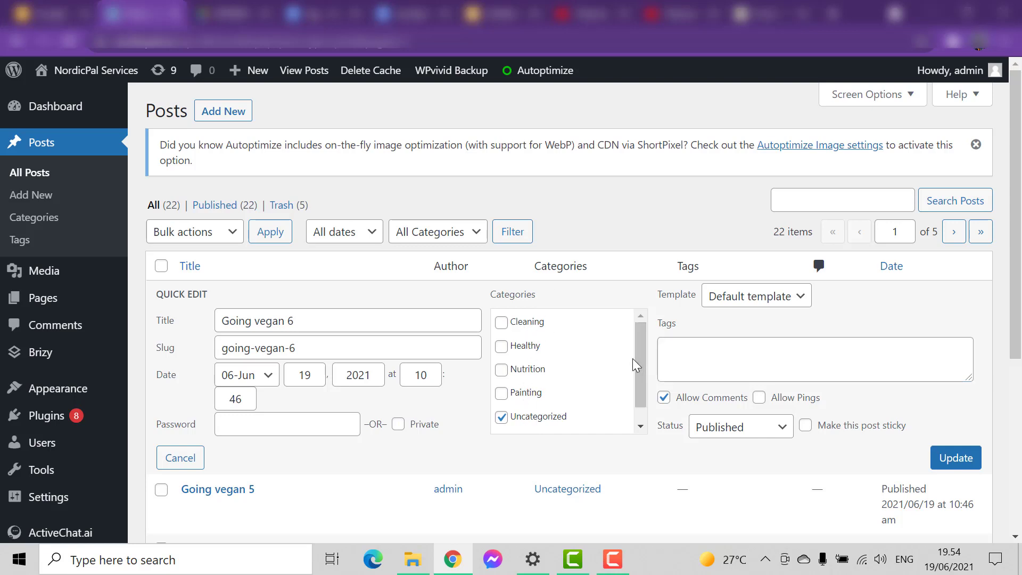
click(501, 417)
scroll(550, 373, down, 1)
click(501, 422)
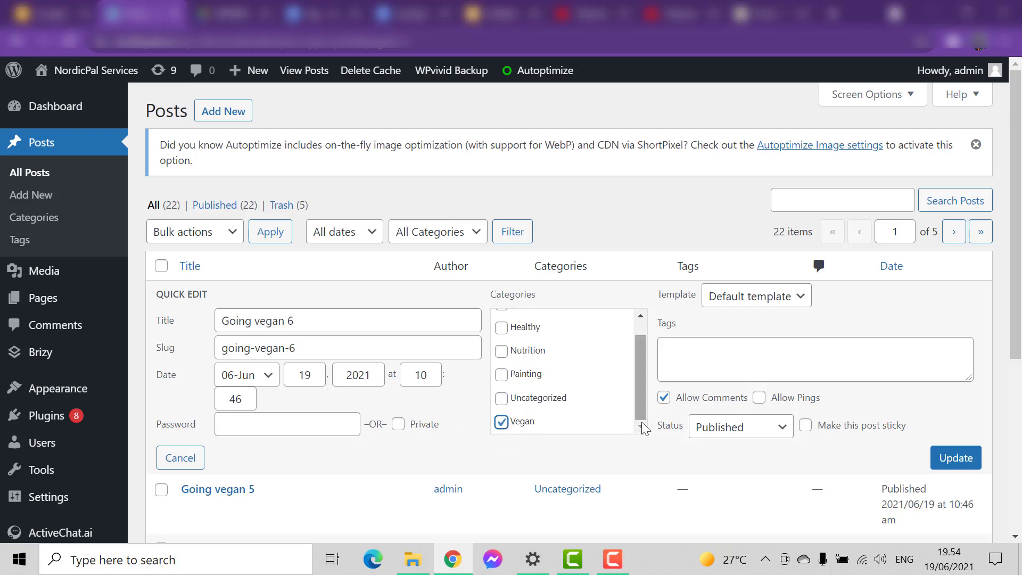
Add the existing tag "gamma" to the Going vegan 6 post.
click(692, 355)
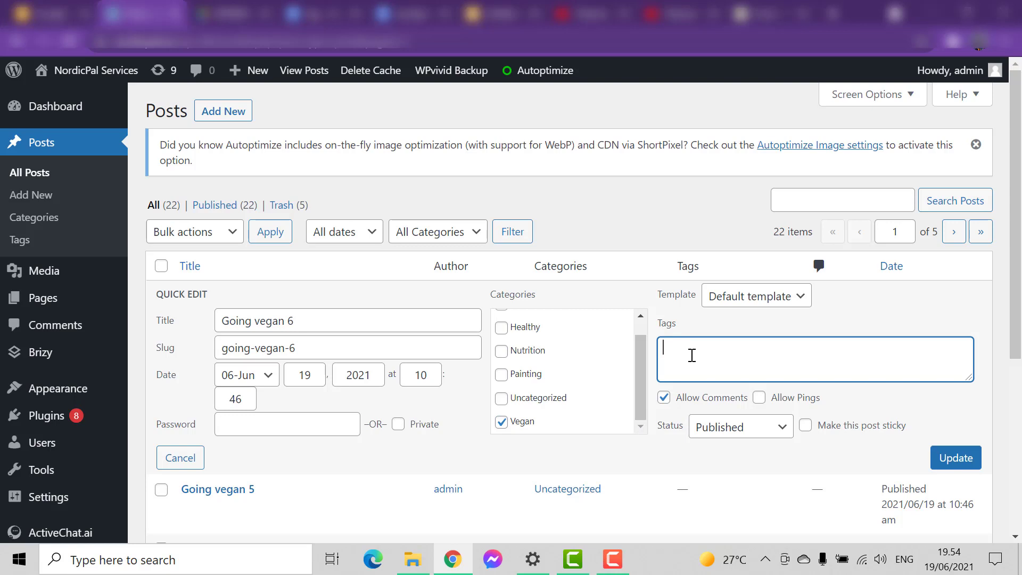
text(Gamma)
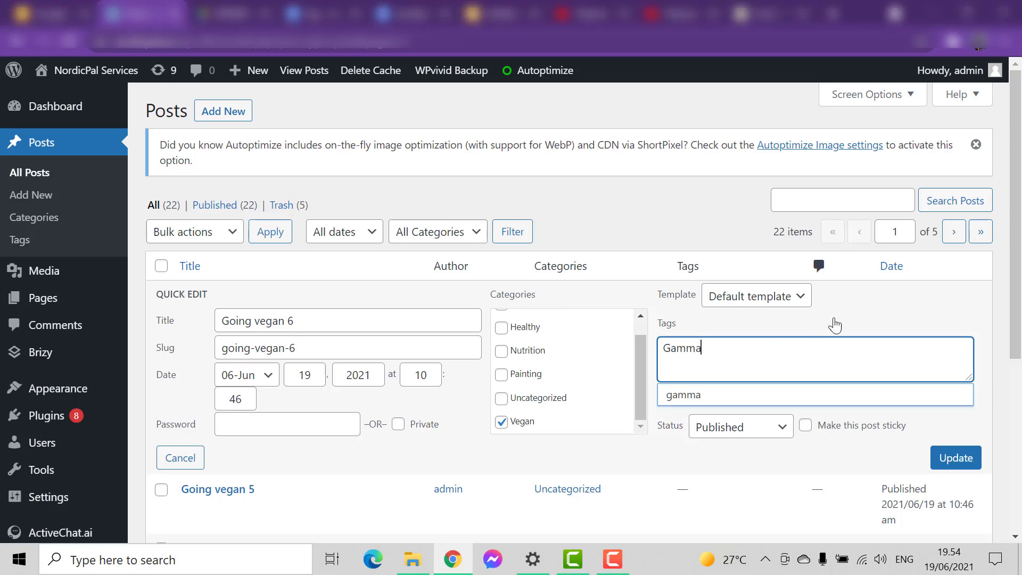
click(695, 405)
click(751, 450)
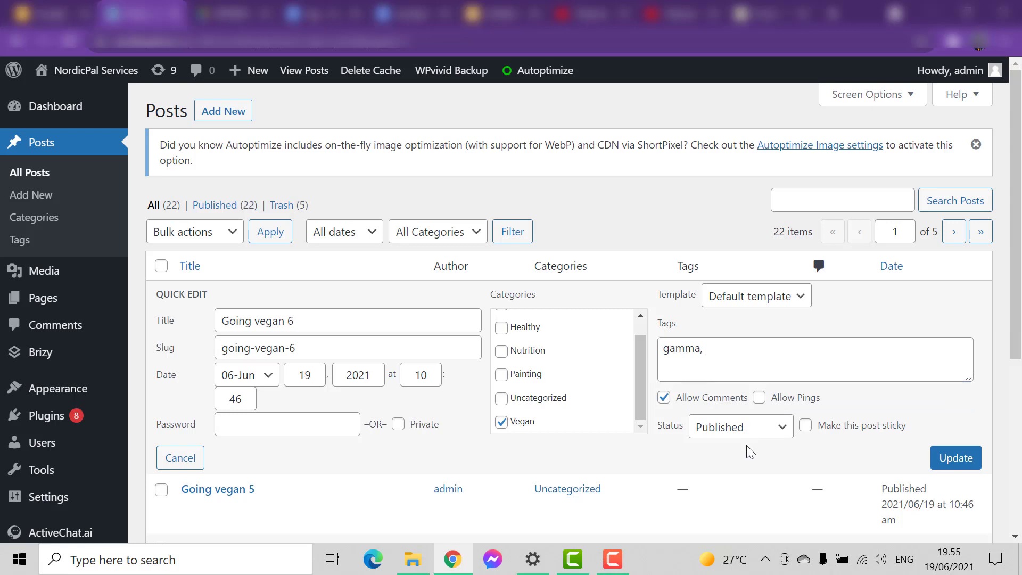
Check the available status options, keep Published and save the quick edit of Going vegan 6.
scroll(722, 446, down, 1)
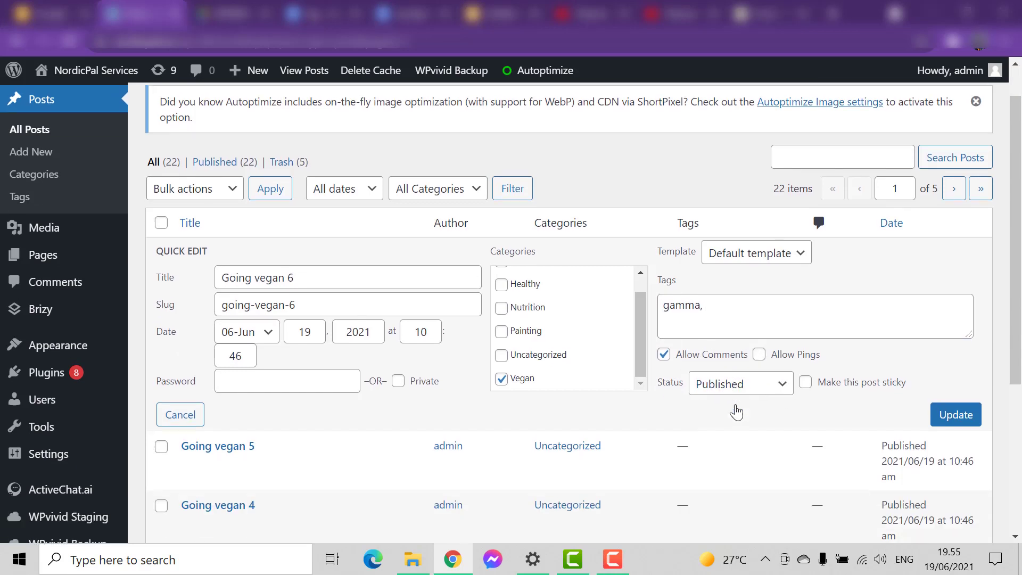
click(782, 347)
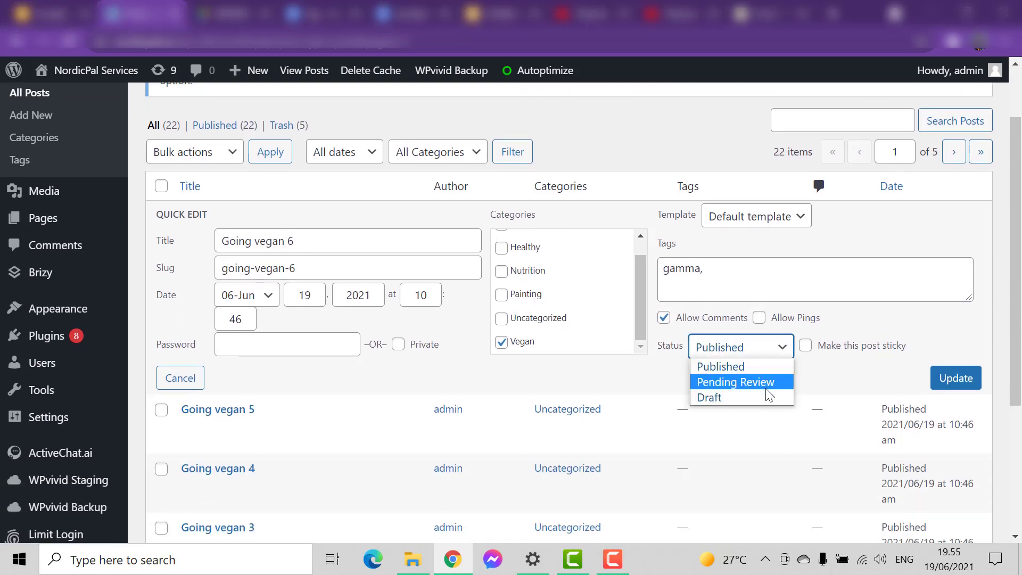
click(652, 383)
click(970, 379)
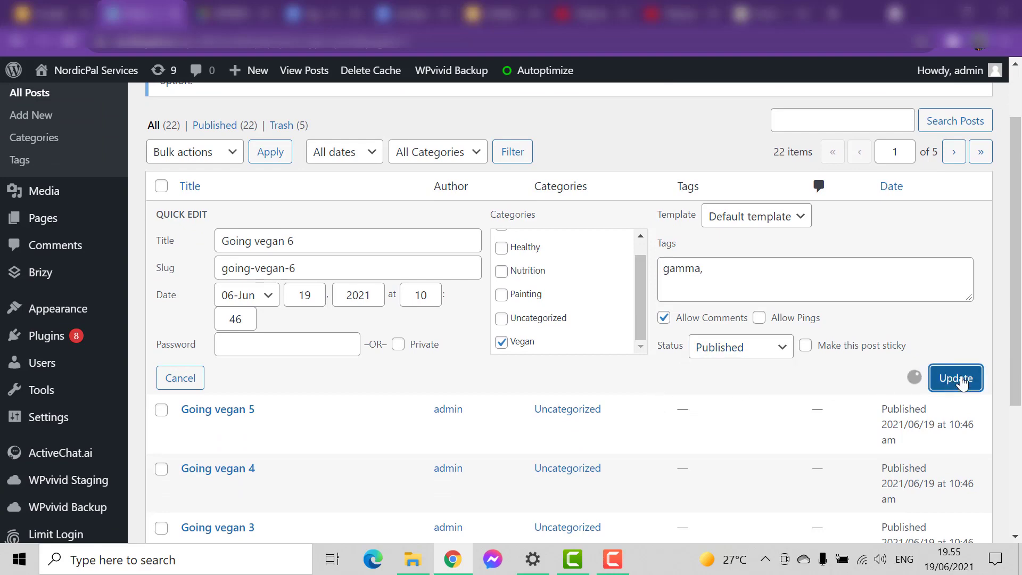
scroll(891, 325, up, 1)
scroll(890, 320, down, 3)
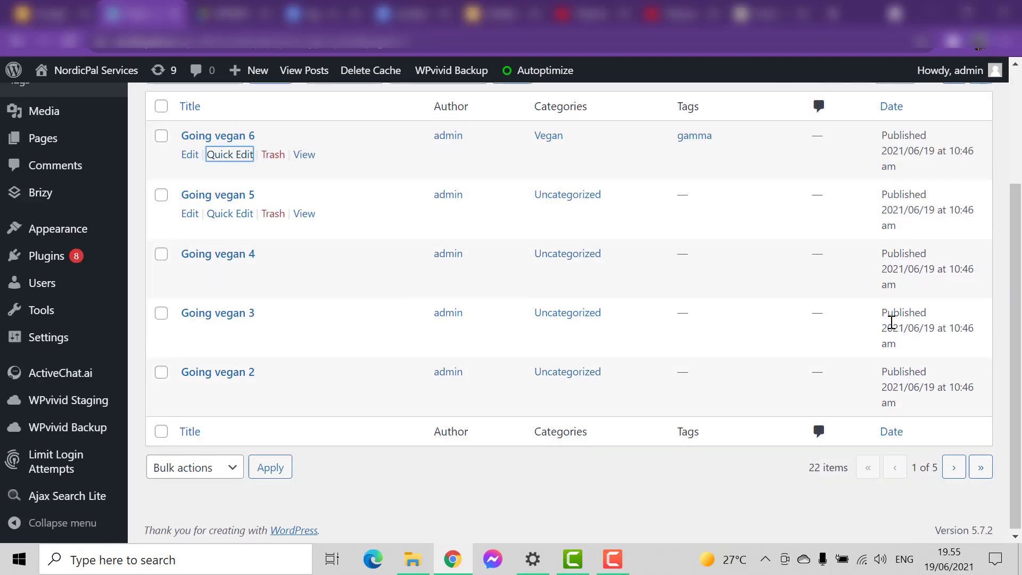
scroll(890, 322, up, 3)
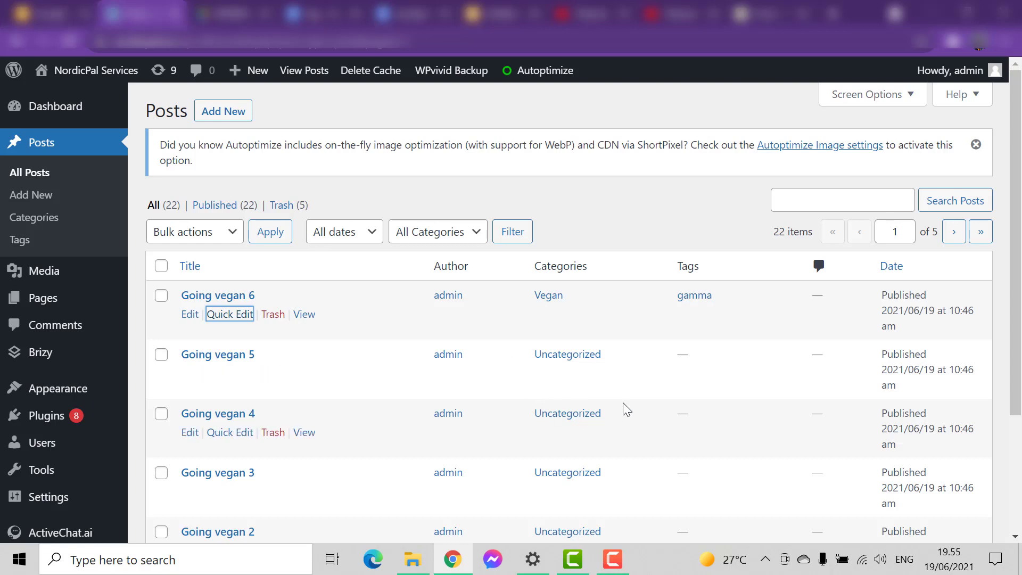
click(622, 557)
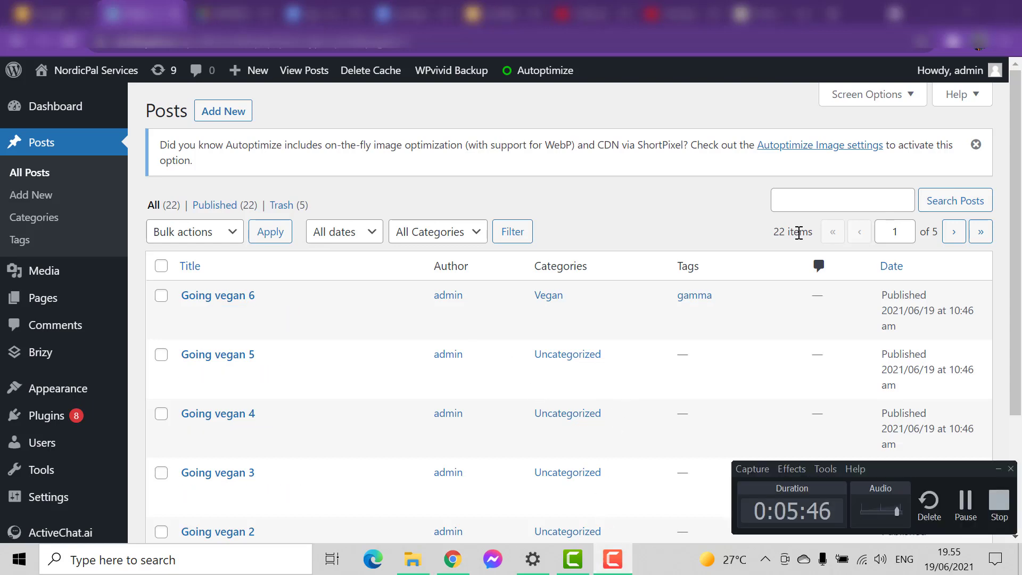